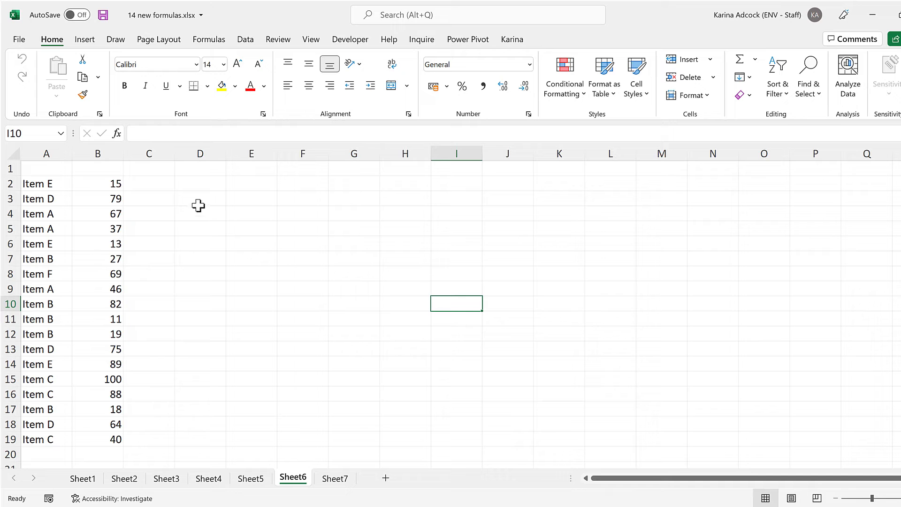
# Enter =UNIQUE(A2:A19) in D3 to spill the distinct item names.
pyautogui.click(198, 204)
pyautogui.write('=uniq')
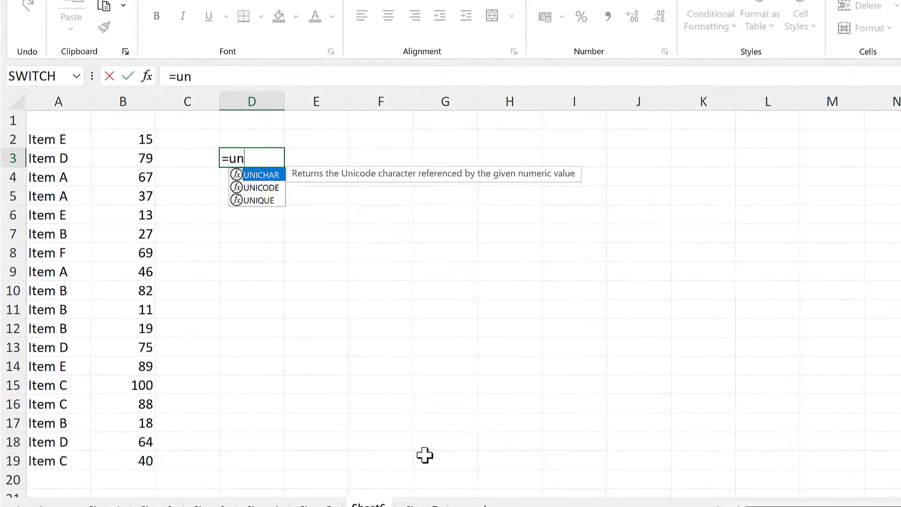
pyautogui.press('Tab')
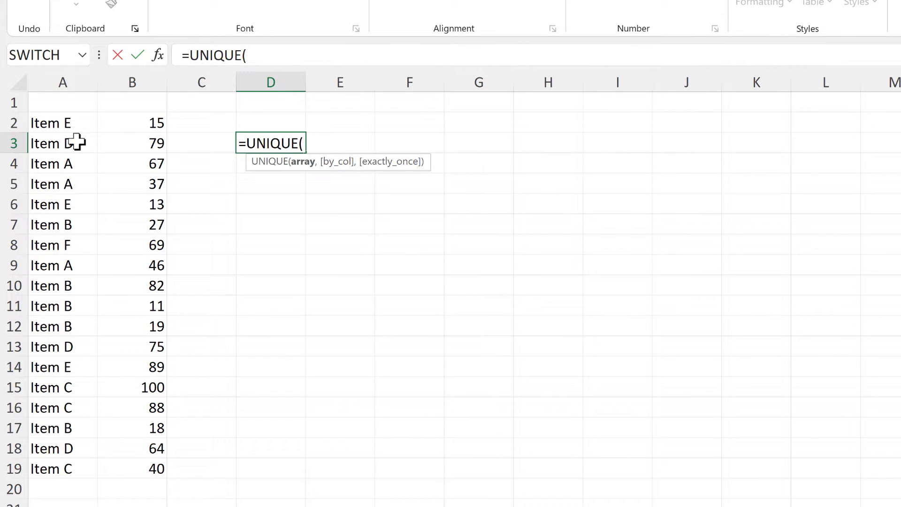
pyautogui.moveTo(75, 123); pyautogui.dragTo(50, 465)
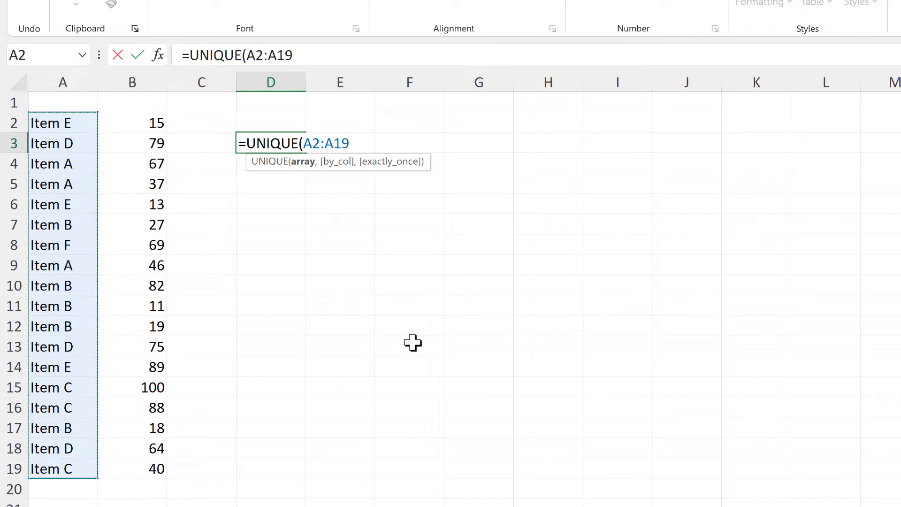
pyautogui.press('Return')
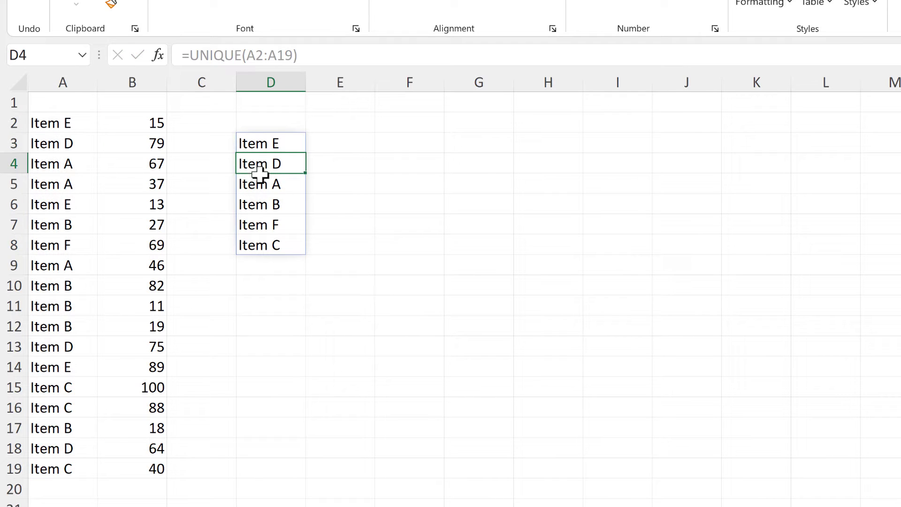
# Wrap D3's formula as =SORT(UNIQUE(A2:A19)) so Item A to Item F list alphabetically.
pyautogui.click(249, 142)
pyautogui.press('F2')
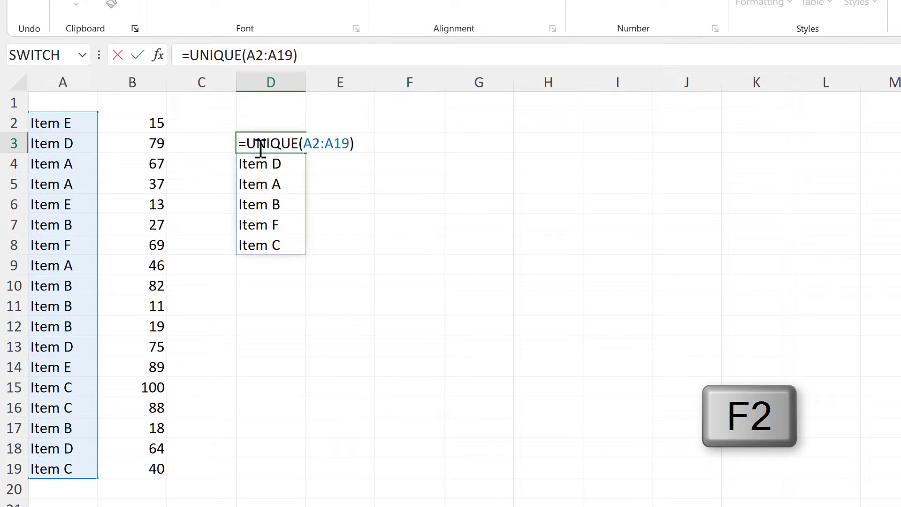
pyautogui.click(246, 143)
pyautogui.write('sor')
pyautogui.press('Tab')
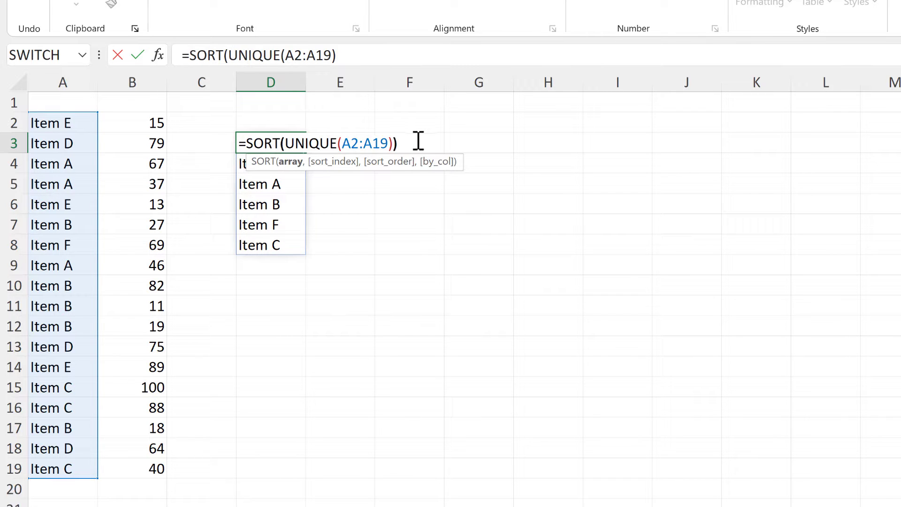
pyautogui.write(')')
pyautogui.press('Return')
# Add the heading 'SUM' in E2.
pyautogui.click(369, 125)
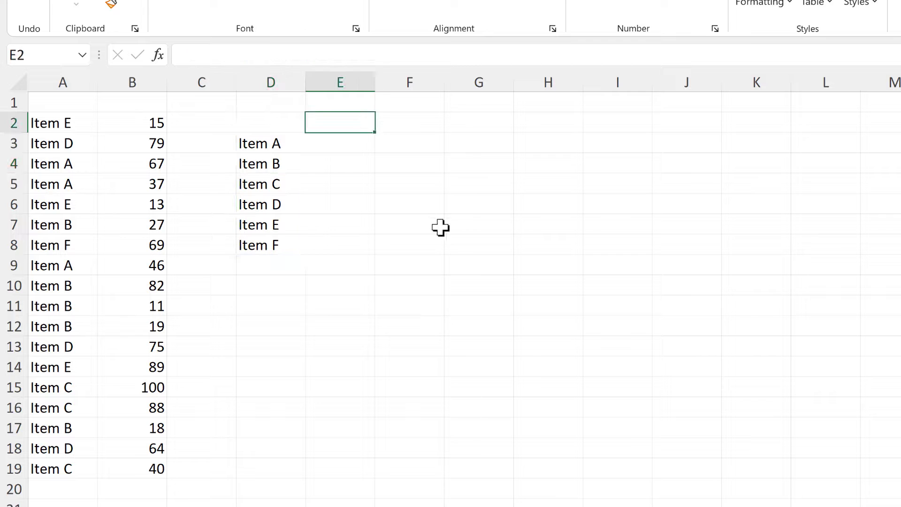
pyautogui.write('SUM')
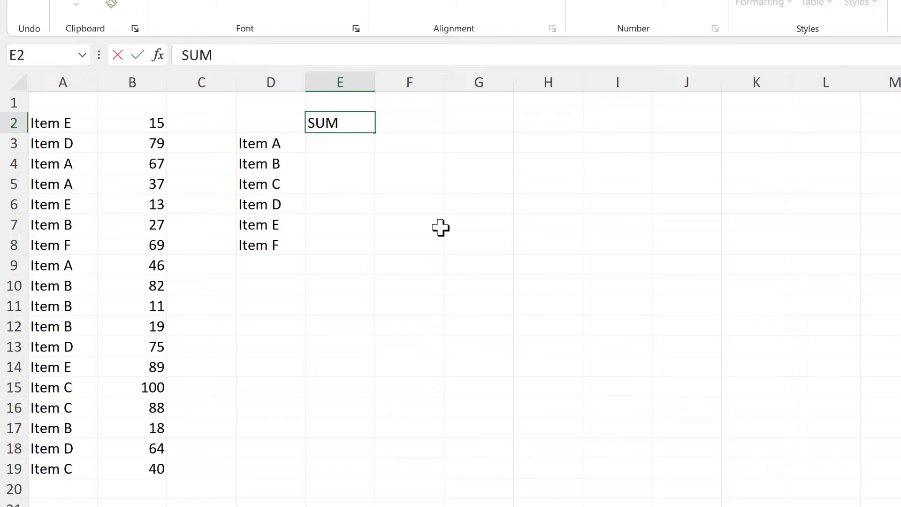
pyautogui.press('Return')
# Enter =SUMIFS(B2:B19,A2:A19,D3#) in E3, spilling totals 150, 157, 228, 218, 117, 69.
pyautogui.write('=sumifs')
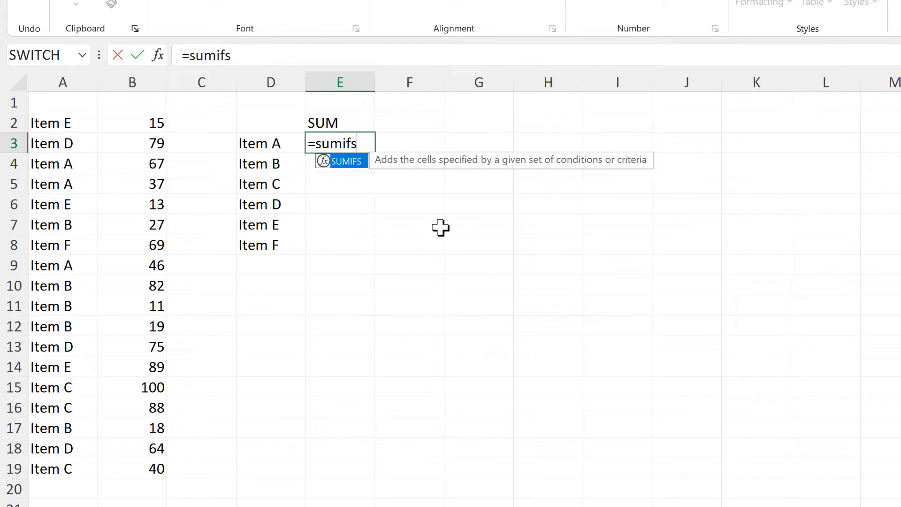
pyautogui.press('Tab')
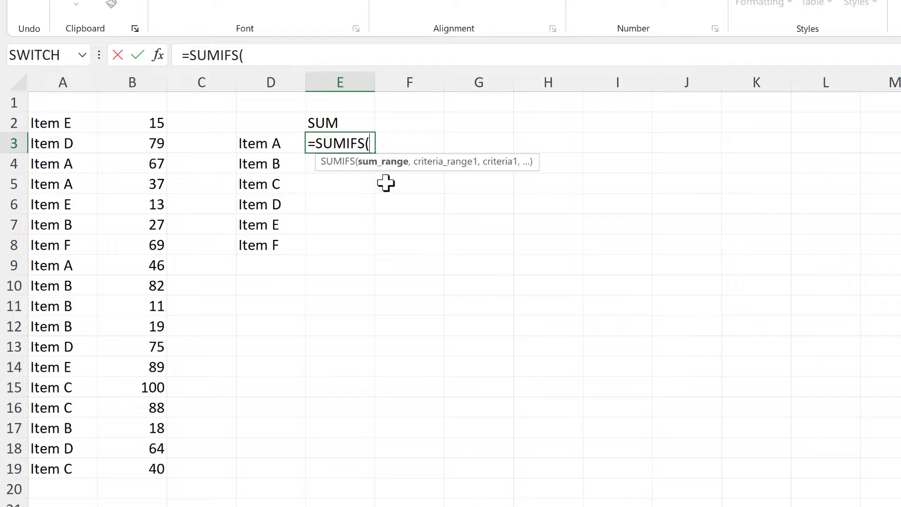
pyautogui.moveTo(131, 123); pyautogui.dragTo(147, 474)
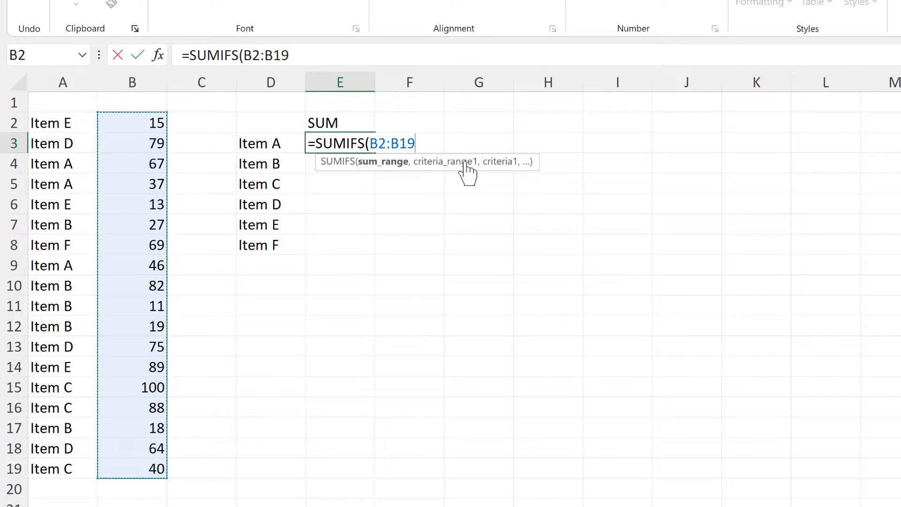
pyautogui.write(',')
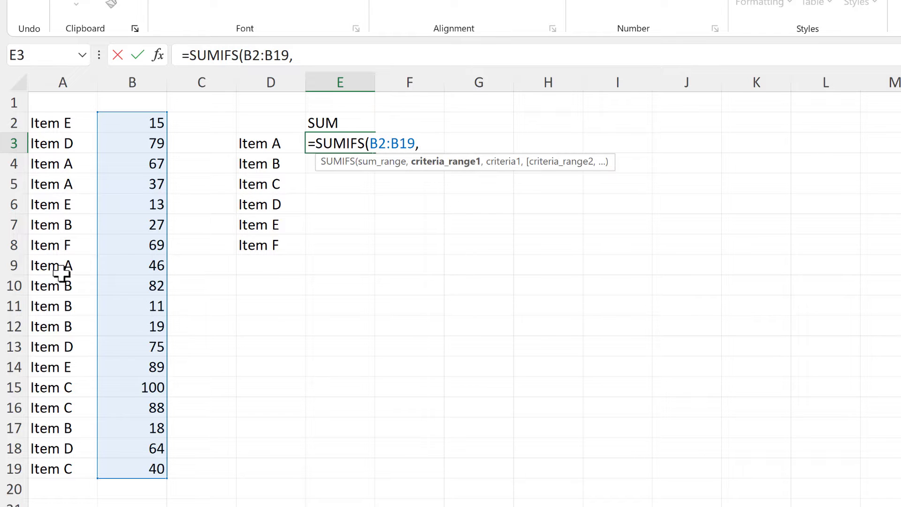
pyautogui.moveTo(51, 123); pyautogui.dragTo(66, 467)
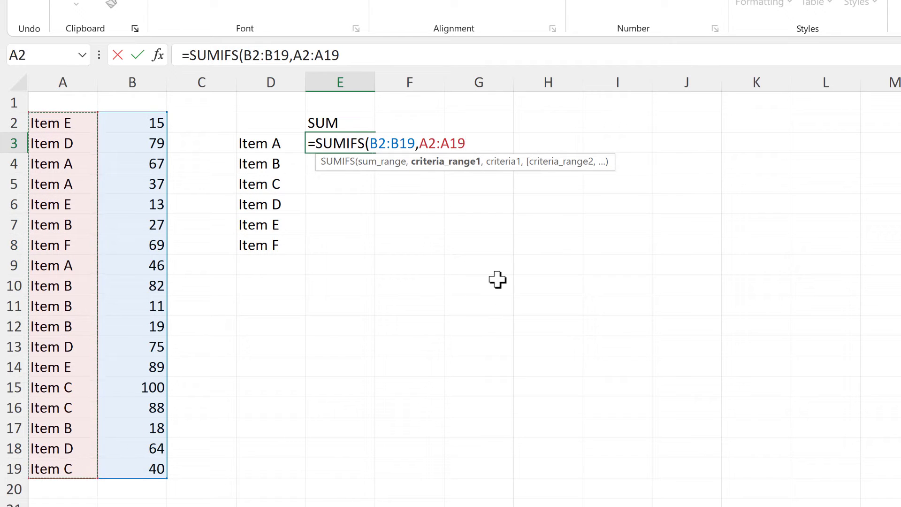
pyautogui.write(',')
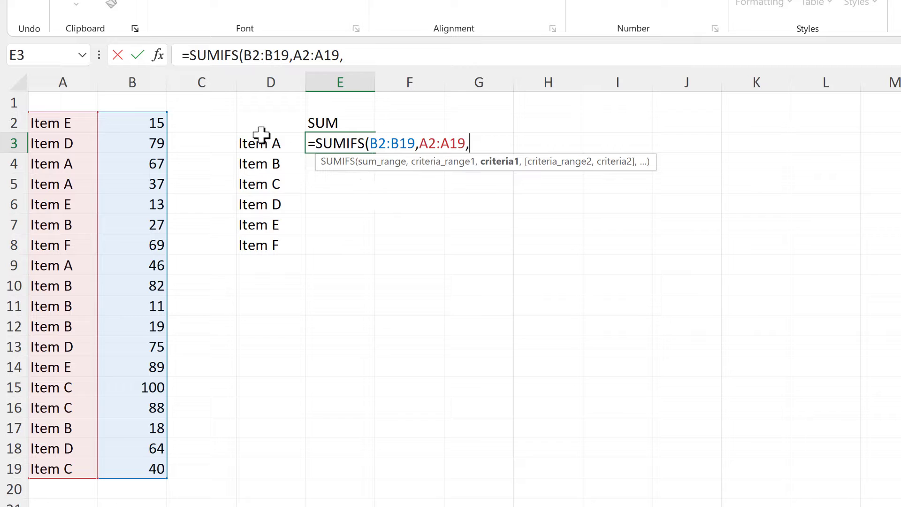
pyautogui.moveTo(266, 144); pyautogui.dragTo(278, 243)
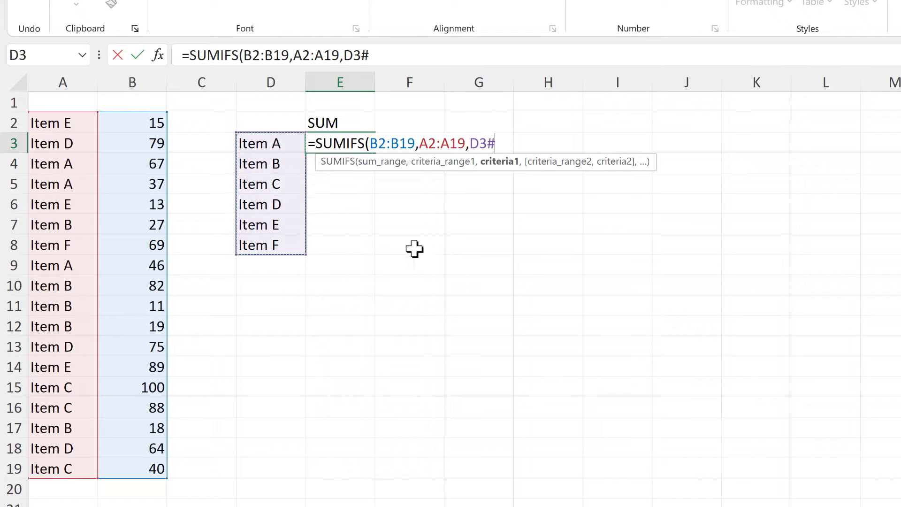
pyautogui.press('Return')
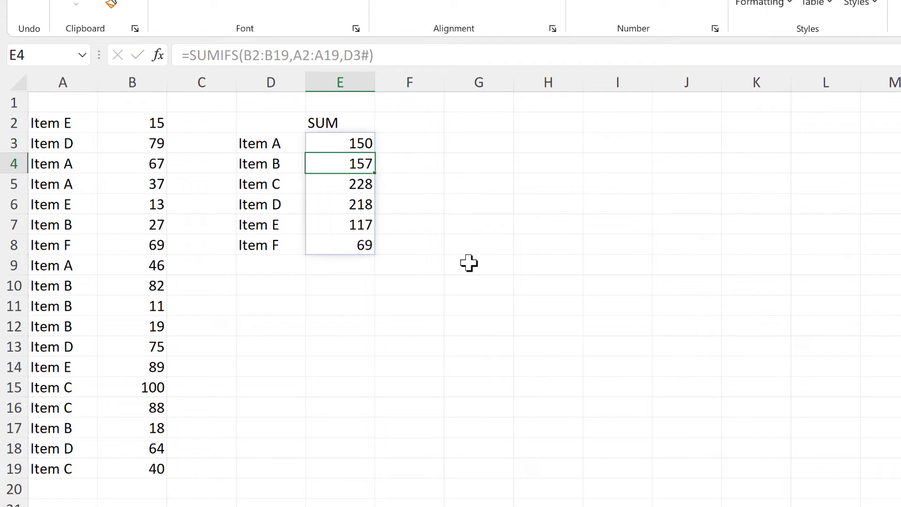
pyautogui.click(404, 125)
# Head F2 'AVG' and enter =AVERAGEIFS(B2:B19,A2:A19,D3#) in F3, spilling averages 50 through 69.
pyautogui.write('AVG')
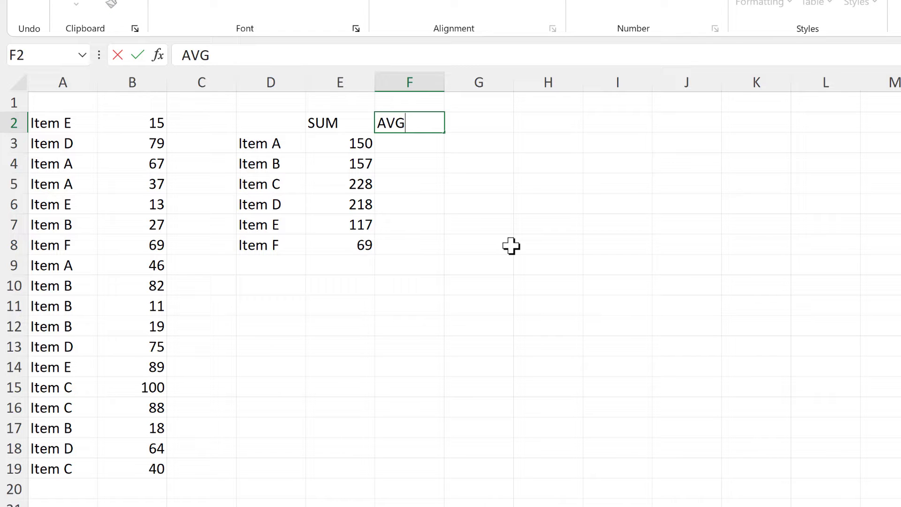
pyautogui.press('Return')
pyautogui.write('=')
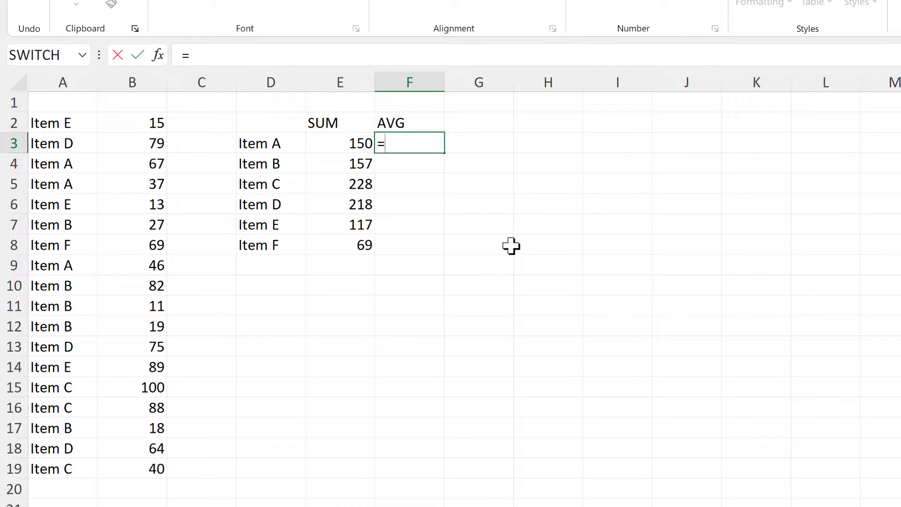
pyautogui.write('averageifs')
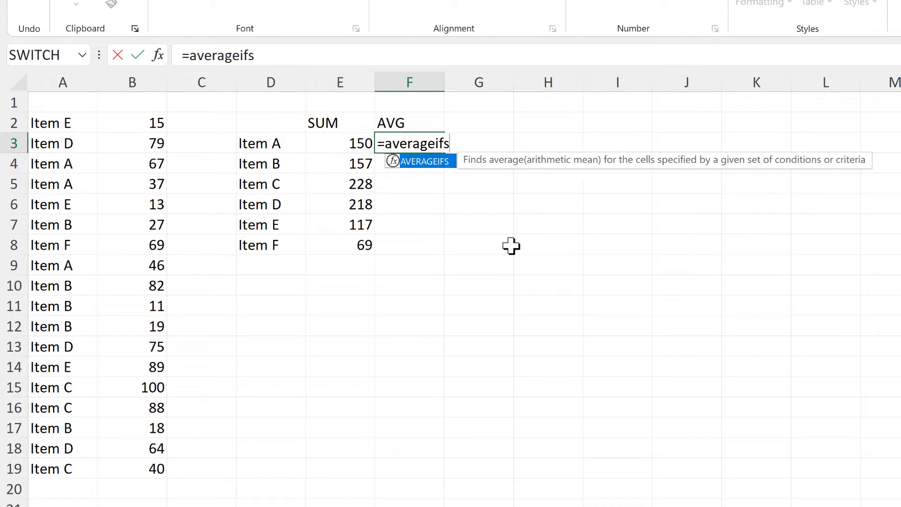
pyautogui.press('Tab')
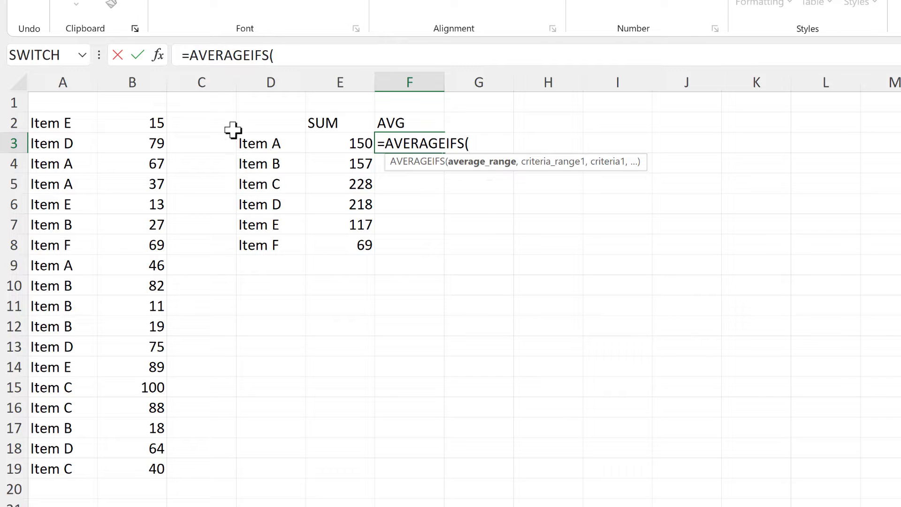
pyautogui.moveTo(141, 124); pyautogui.dragTo(157, 469)
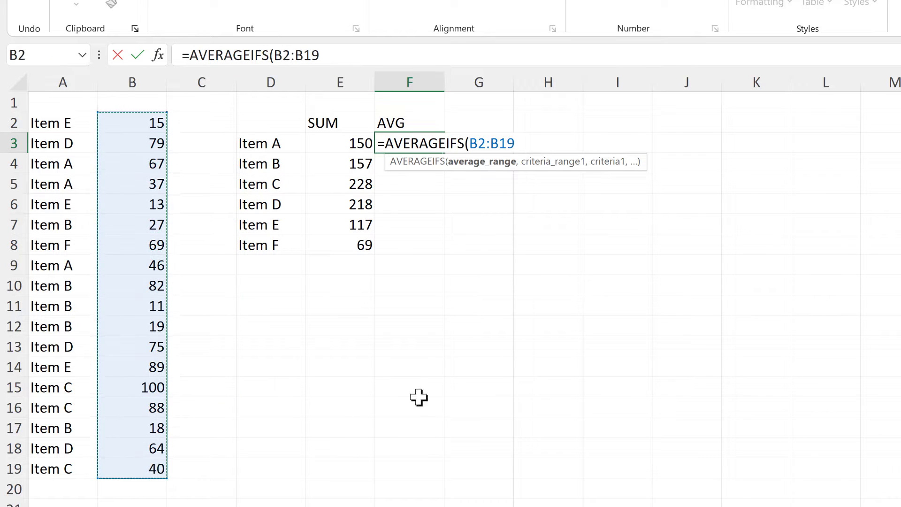
pyautogui.write(',')
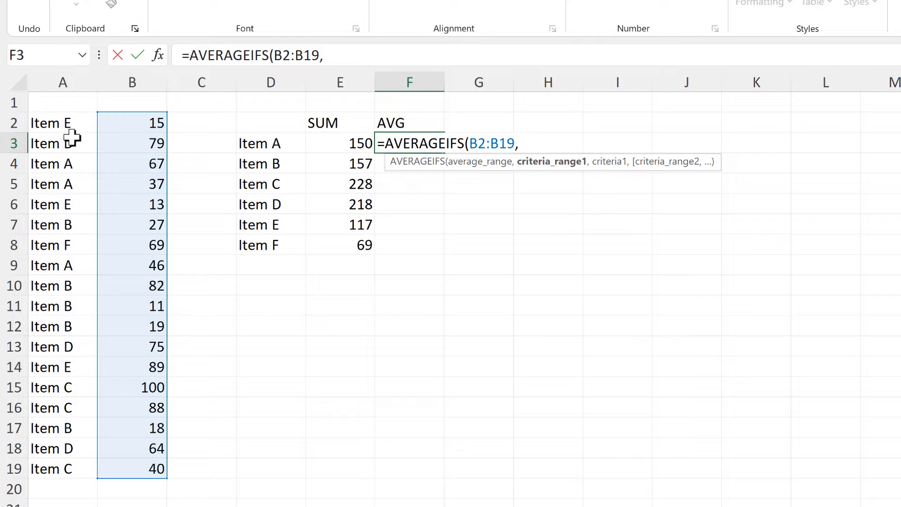
pyautogui.moveTo(63, 123); pyautogui.dragTo(65, 468)
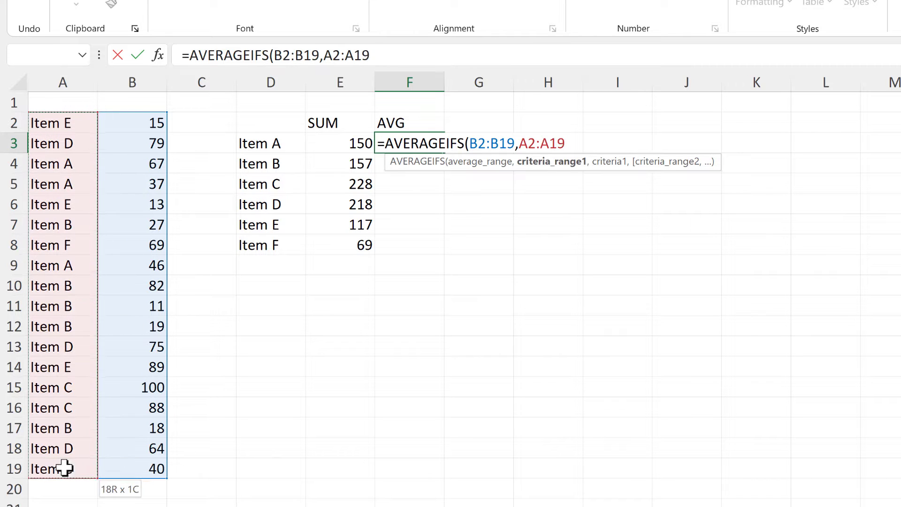
pyautogui.write(',')
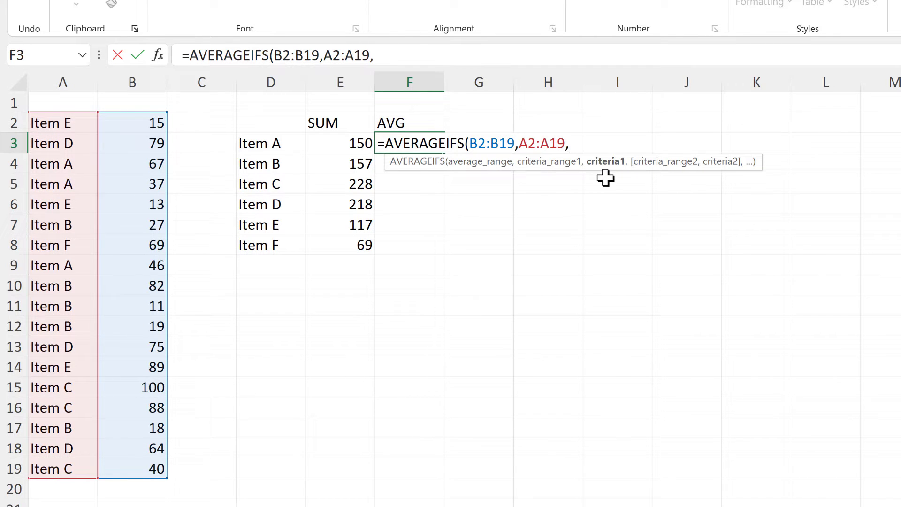
pyautogui.moveTo(281, 143); pyautogui.dragTo(286, 247)
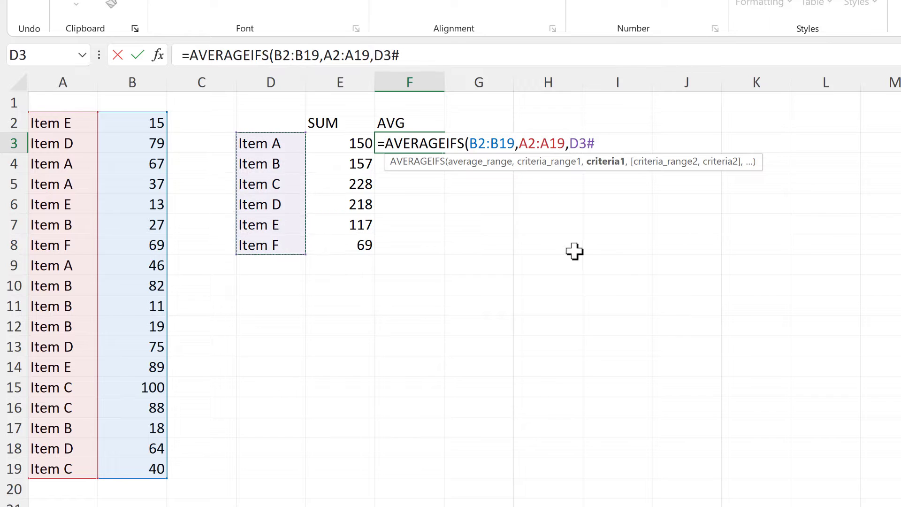
pyautogui.press('Return')
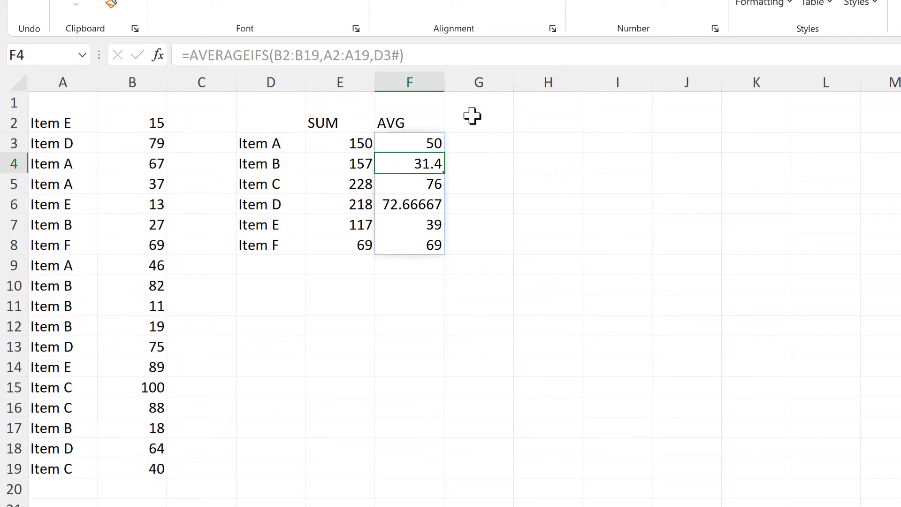
pyautogui.press('Up')
pyautogui.press('Up')
pyautogui.press('Right')
# Head G2 'COUNT' and enter =COUNTIFS(A2:A19,D3#) in G3, spilling counts 3, 5, 3, 3, 3, 1.
pyautogui.write('CO')
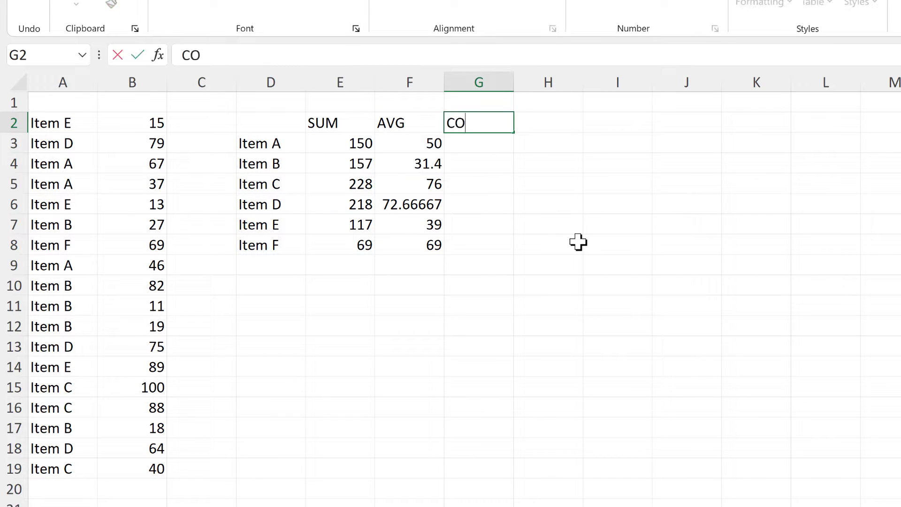
pyautogui.press('Return')
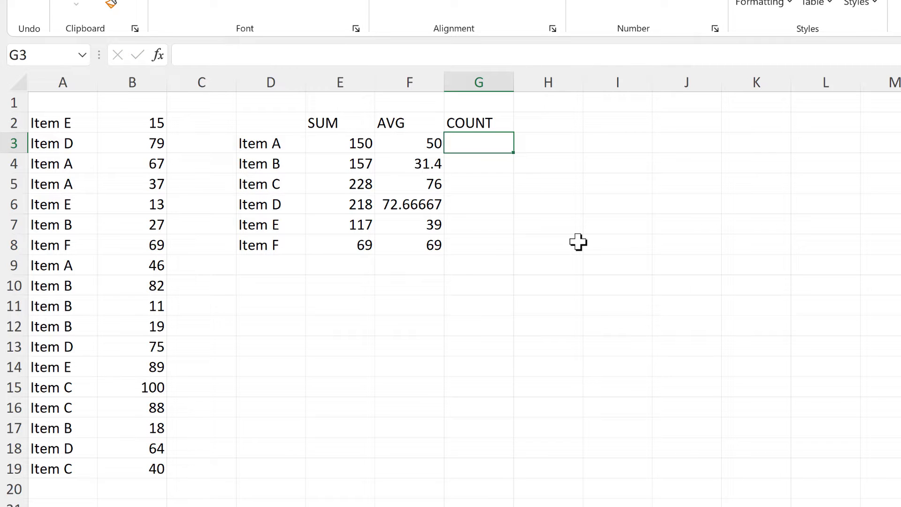
pyautogui.write('=countifs')
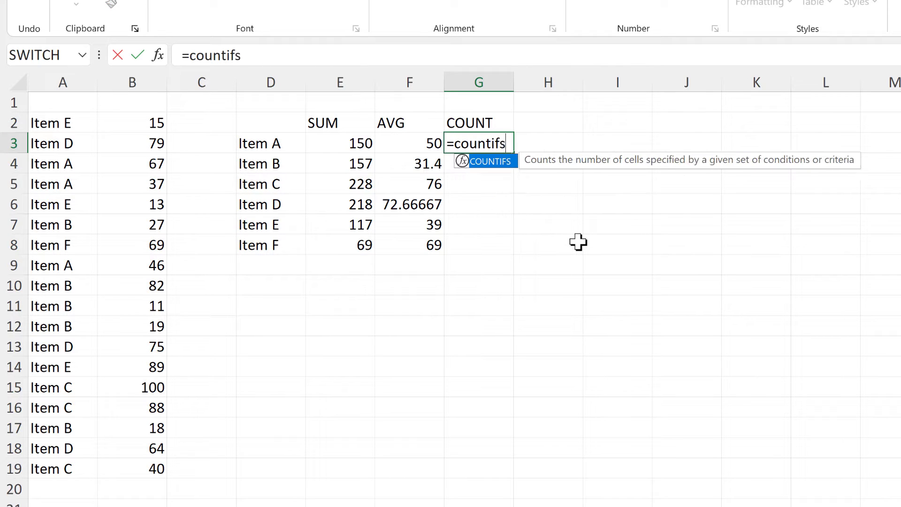
pyautogui.press('Tab')
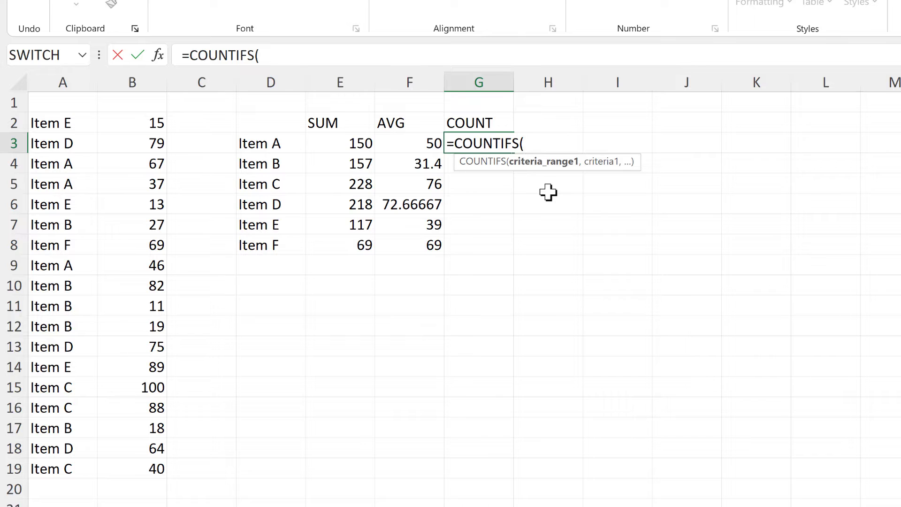
pyautogui.moveTo(70, 131); pyautogui.dragTo(56, 466)
pyautogui.write(',')
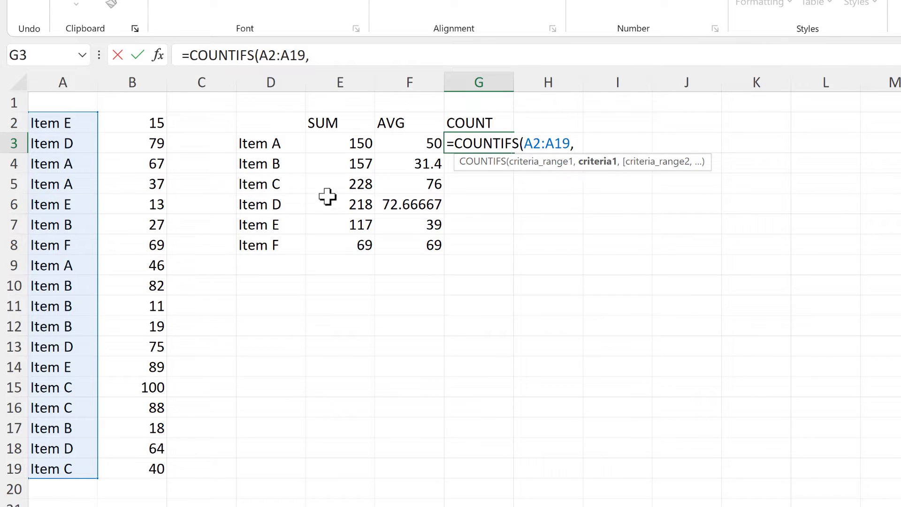
pyautogui.moveTo(280, 142); pyautogui.dragTo(281, 238)
pyautogui.press('Return')
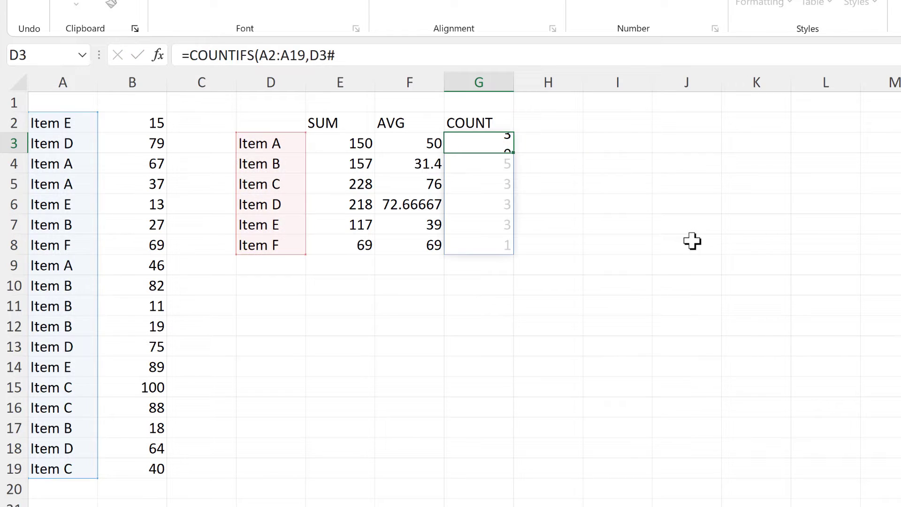
pyautogui.click(475, 140)
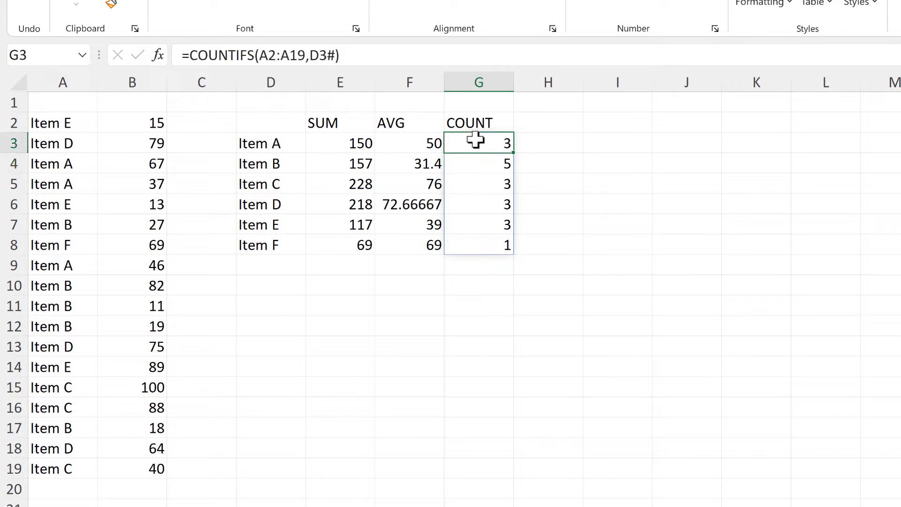
pyautogui.click(402, 142)
pyautogui.click(364, 142)
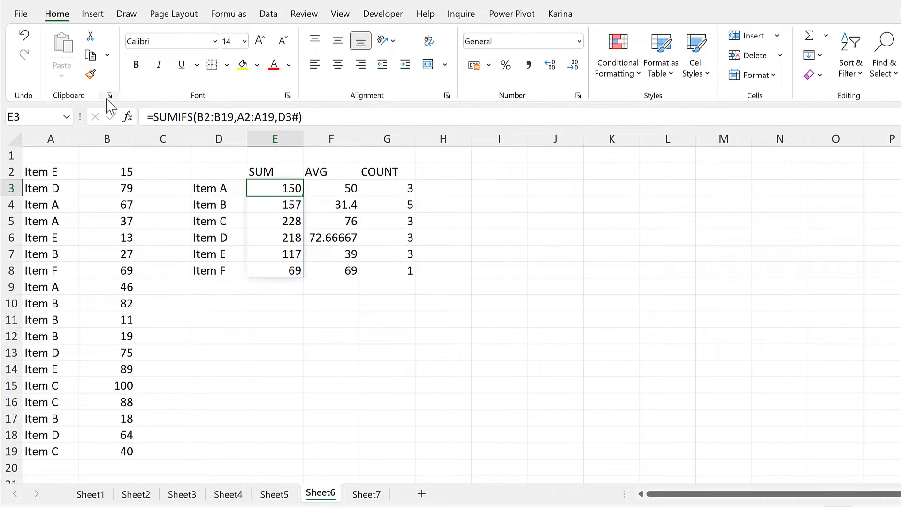
# Show the Office Clipboard pane and copy E3's SUMIFS formula text into it.
pyautogui.click(109, 95)
pyautogui.moveTo(316, 116); pyautogui.dragTo(156, 114)
pyautogui.hotkey('ctrl', 'c')
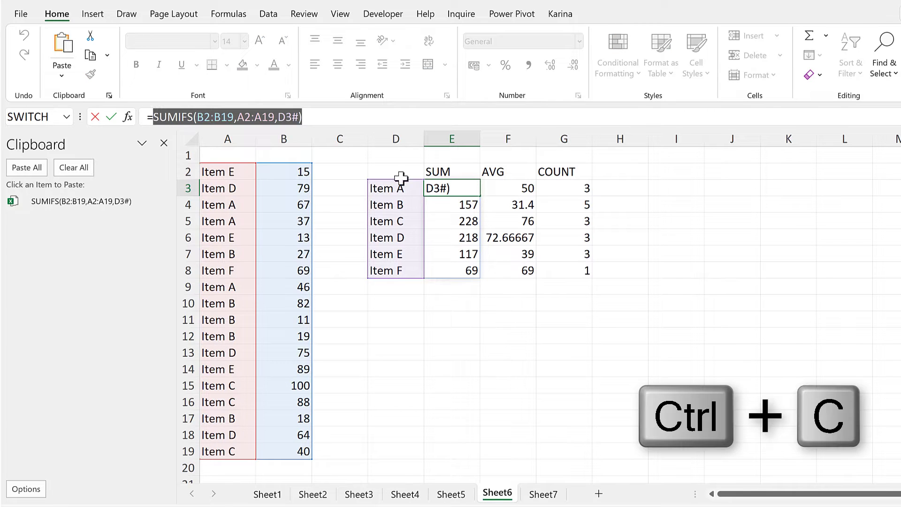
pyautogui.press('Escape')
# Copy the AVERAGEIFS and COUNTIFS formula texts from F3 and G3 to the clipboard.
pyautogui.click(508, 189)
pyautogui.moveTo(327, 117); pyautogui.dragTo(153, 116)
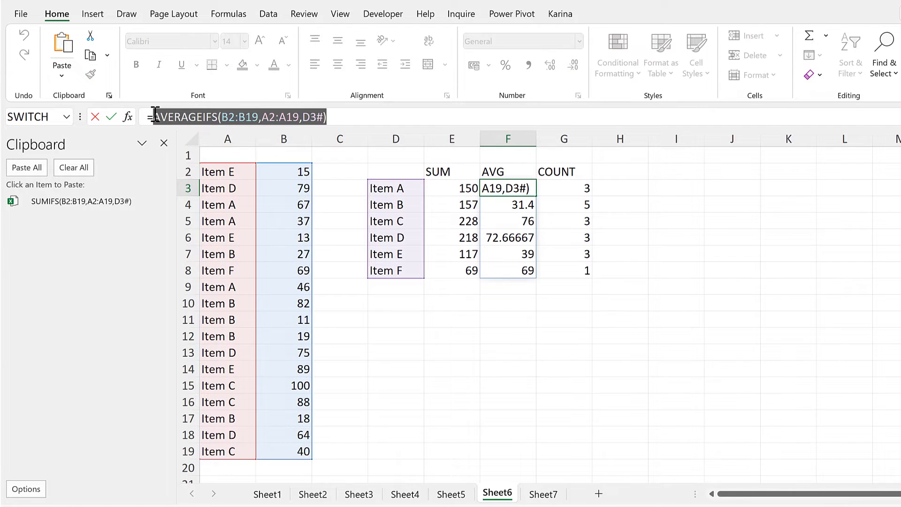
pyautogui.hotkey('ctrl', 'c')
pyautogui.press('Escape')
pyautogui.click(564, 188)
pyautogui.moveTo(360, 116); pyautogui.dragTo(153, 116)
pyautogui.hotkey('ctrl', 'c')
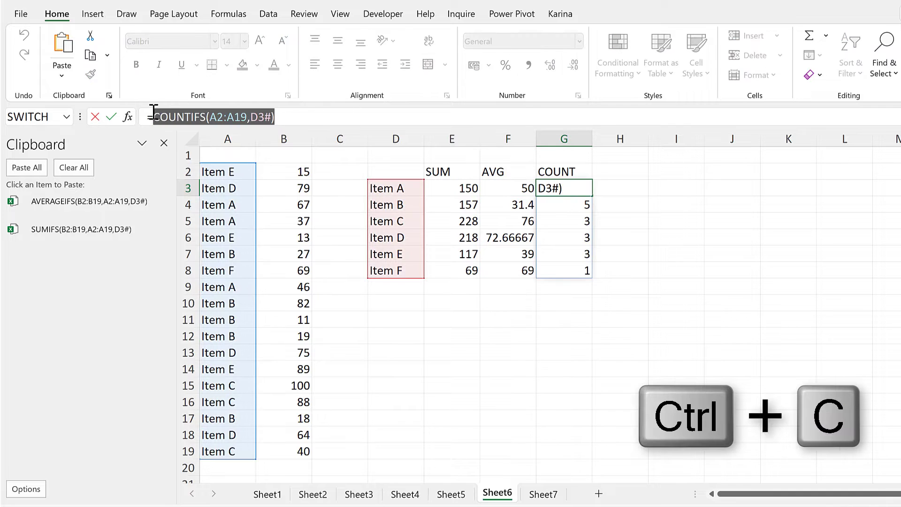
pyautogui.press('Escape')
pyautogui.click(620, 188)
pyautogui.hscroll(3, 516, 188)
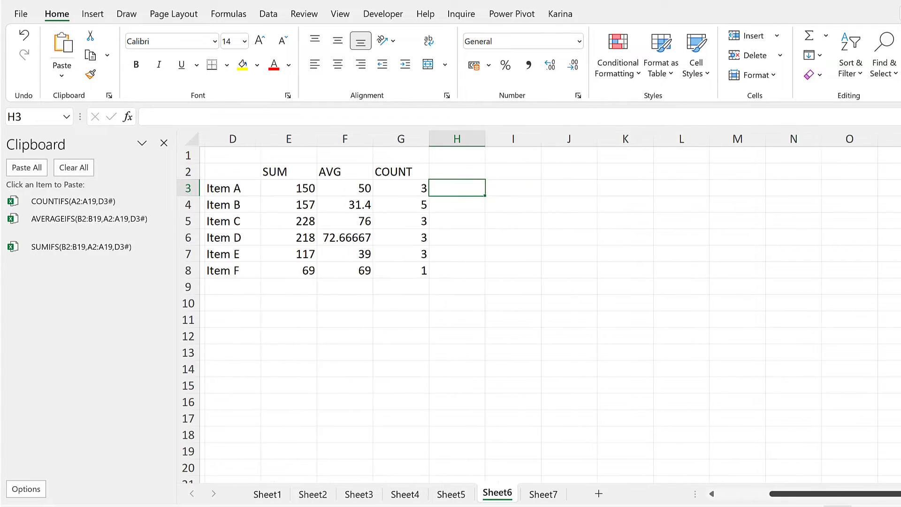
# Enter option number 1 in H1.
pyautogui.click(462, 154)
pyautogui.write('1')
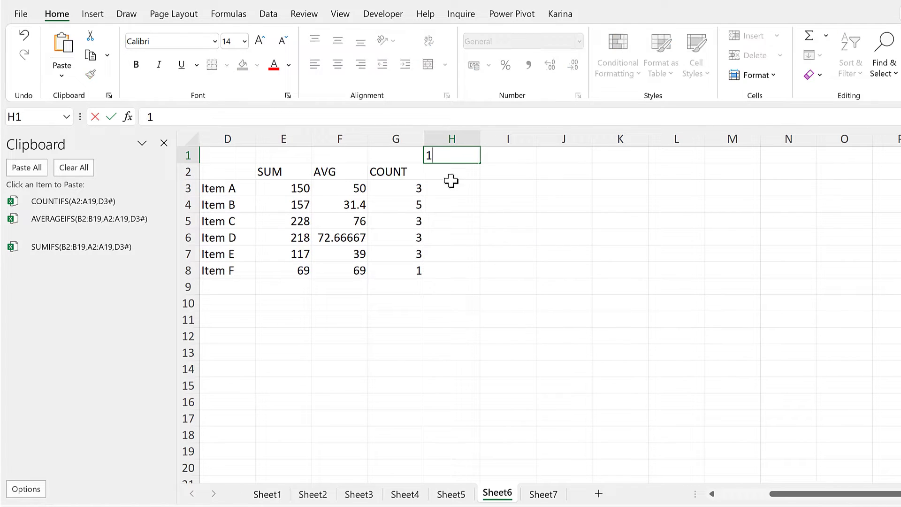
pyautogui.click(451, 195)
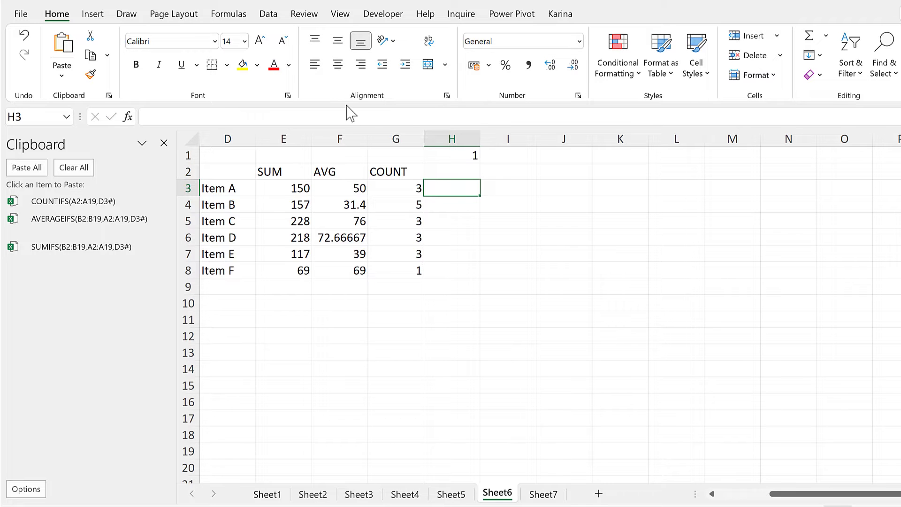
# Build =CHOOSE(H1, SUMIFS…, AVERAGEIFS…, COUNTIFS…) in H3 from the clipboard formula items.
pyautogui.write('=choo')
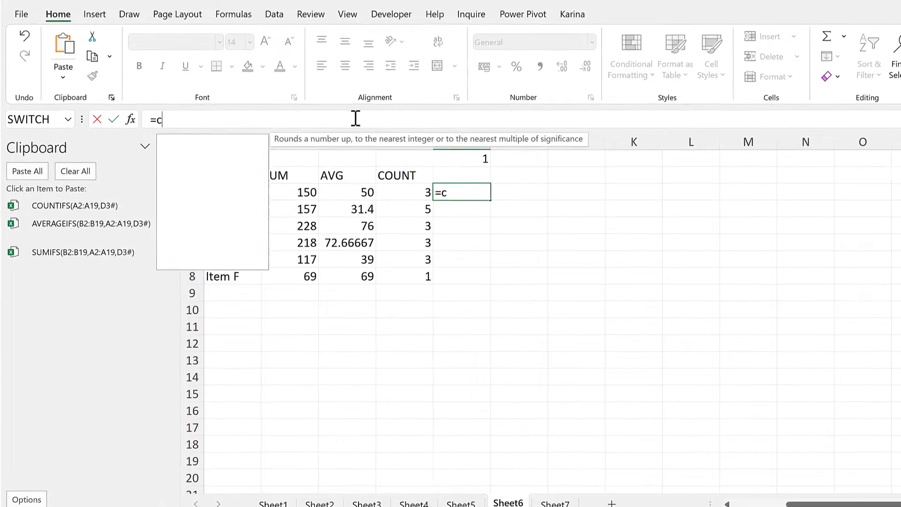
pyautogui.write('se')
pyautogui.press('Tab')
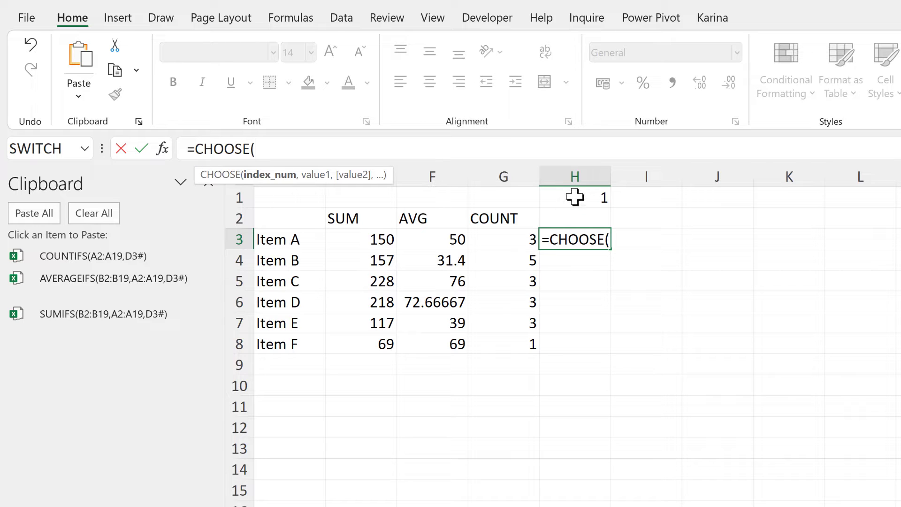
pyautogui.click(575, 197)
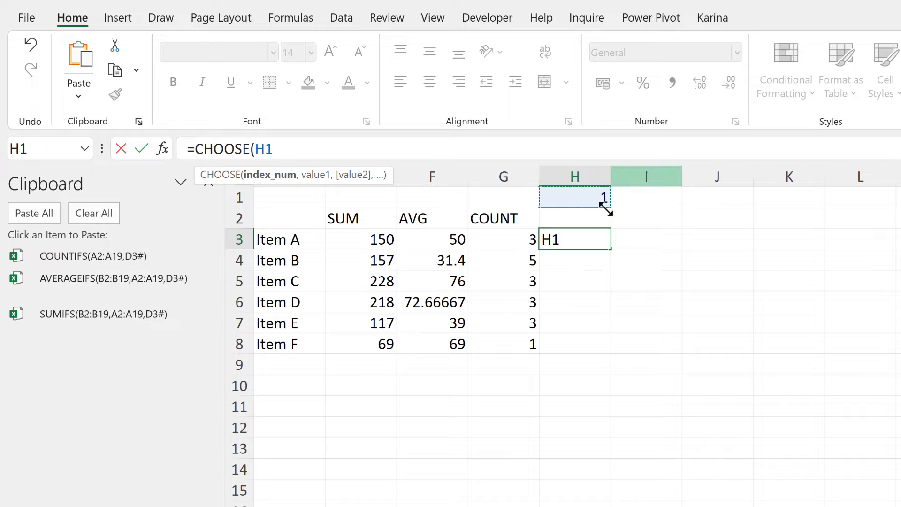
pyautogui.write(',')
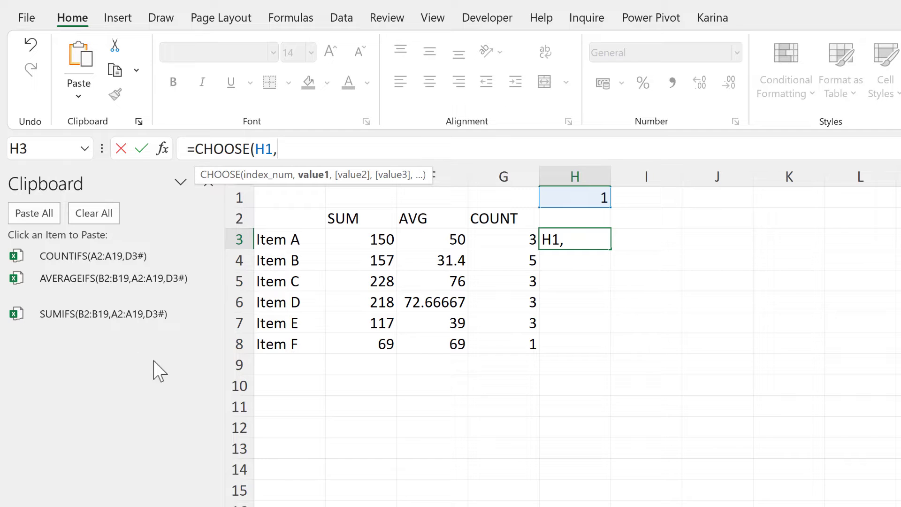
pyautogui.click(101, 314)
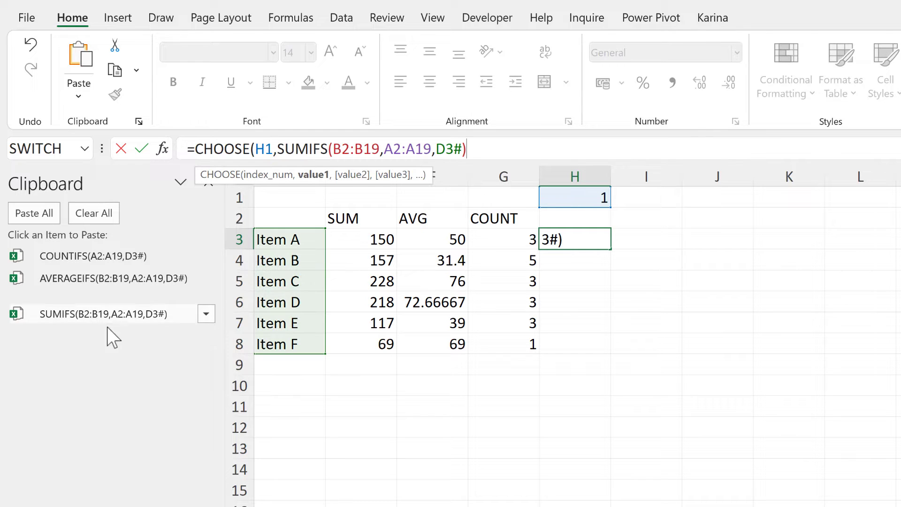
pyautogui.write(',')
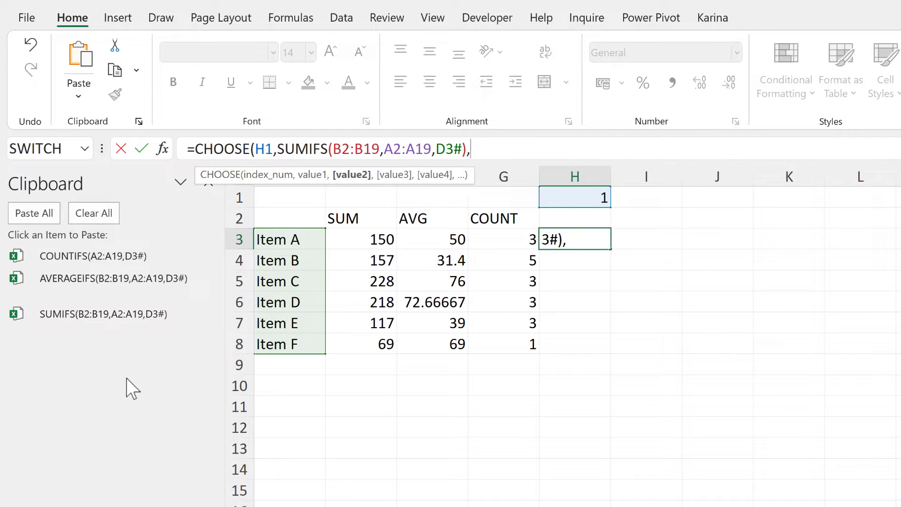
pyautogui.click(105, 276)
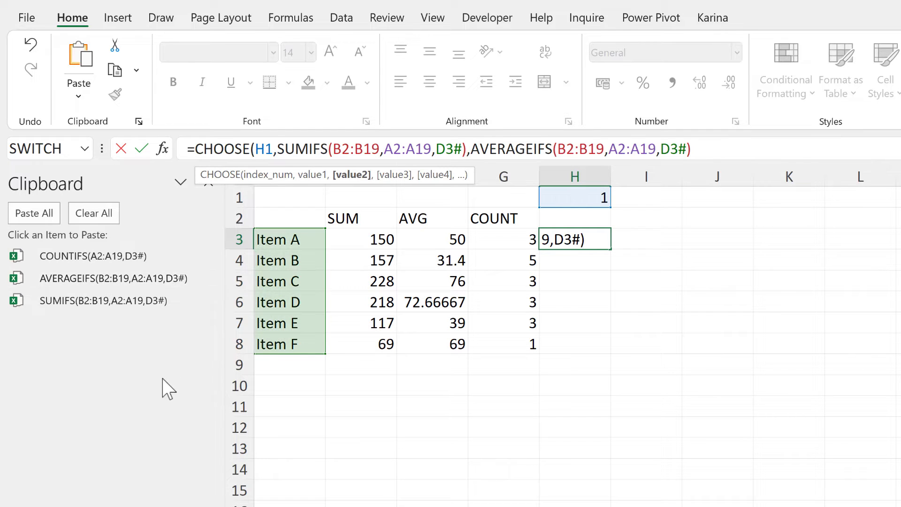
pyautogui.write(',')
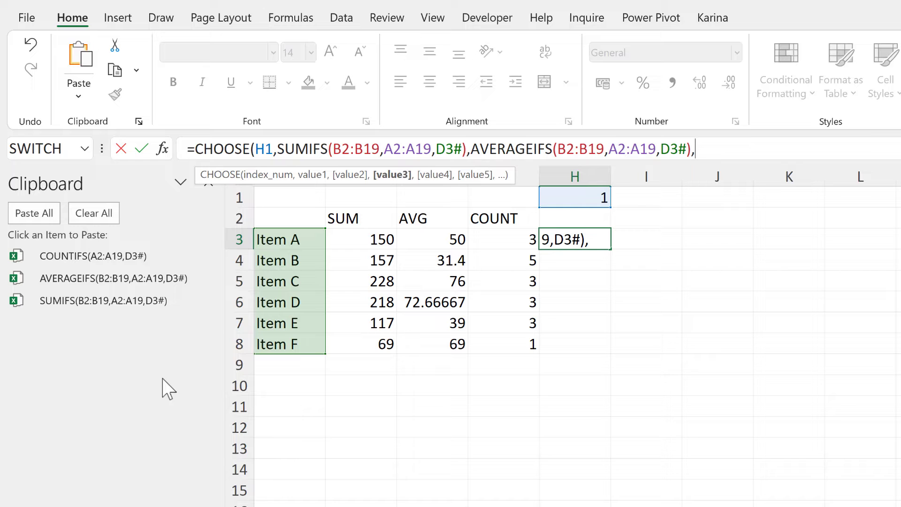
pyautogui.click(93, 257)
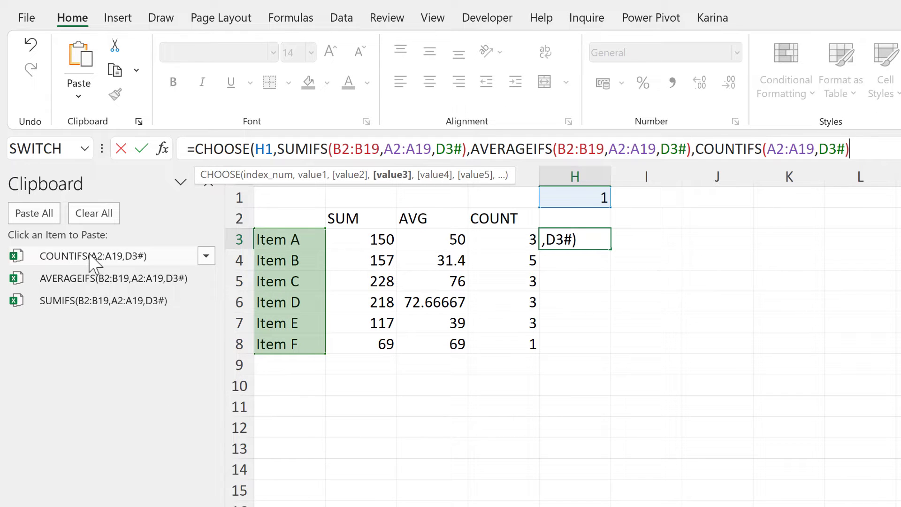
# Close and commit the CHOOSE formula in H3, showing the SUM totals.
pyautogui.write(')')
pyautogui.press('Return')
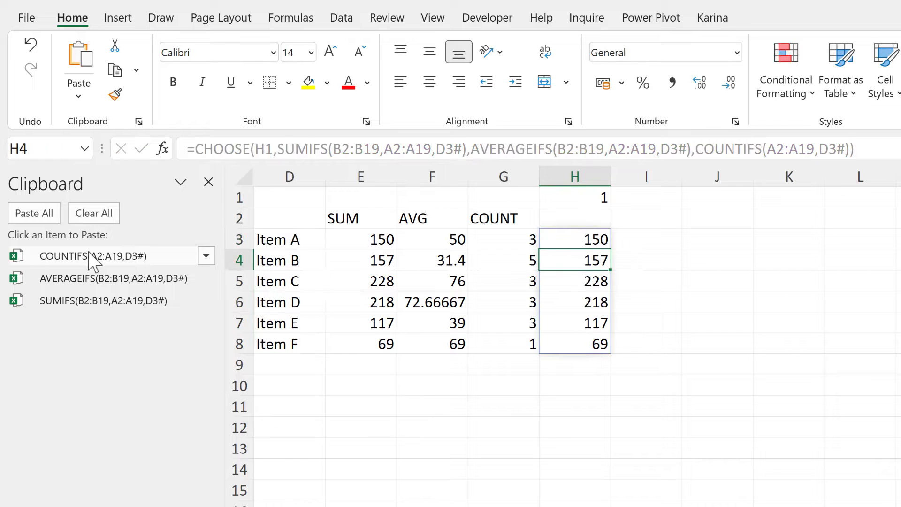
pyautogui.click(570, 237)
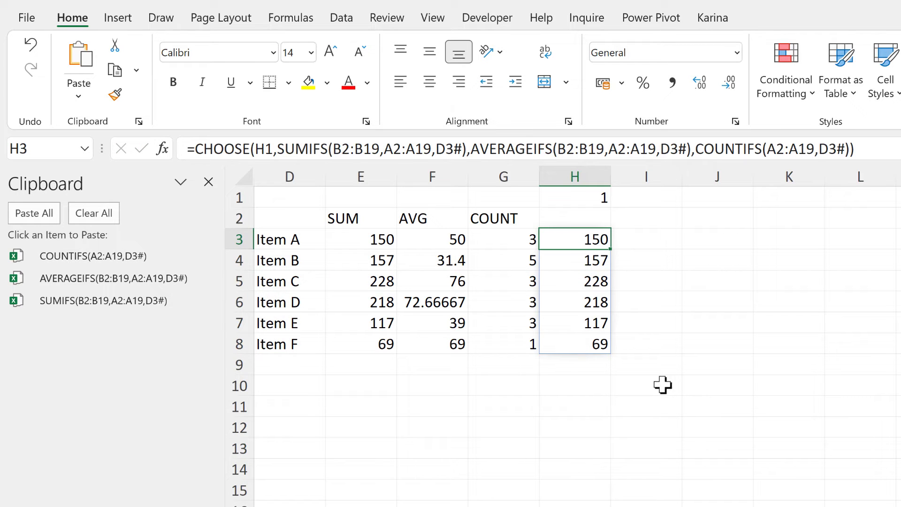
# Set H1 to 2 for averages, then 3 for counts 3, 5, 3, 3, 3, 1.
pyautogui.click(595, 199)
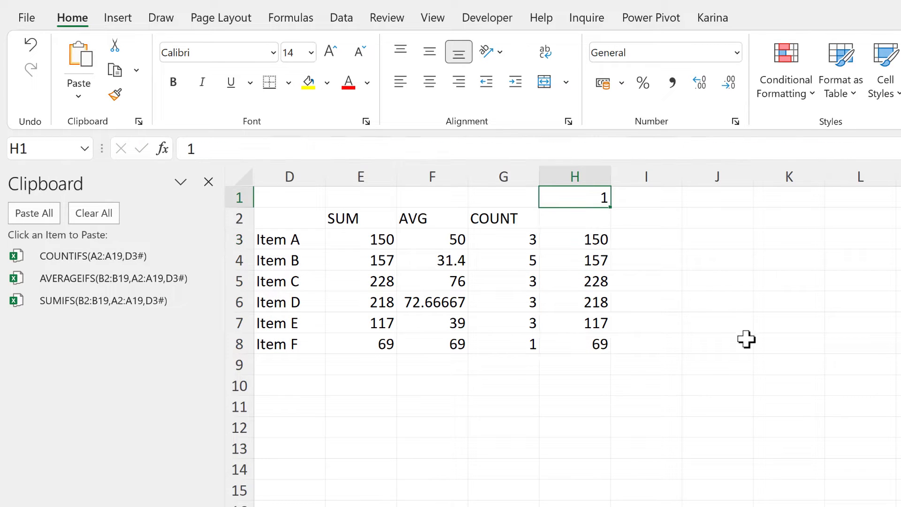
pyautogui.write('2')
pyautogui.press('Return')
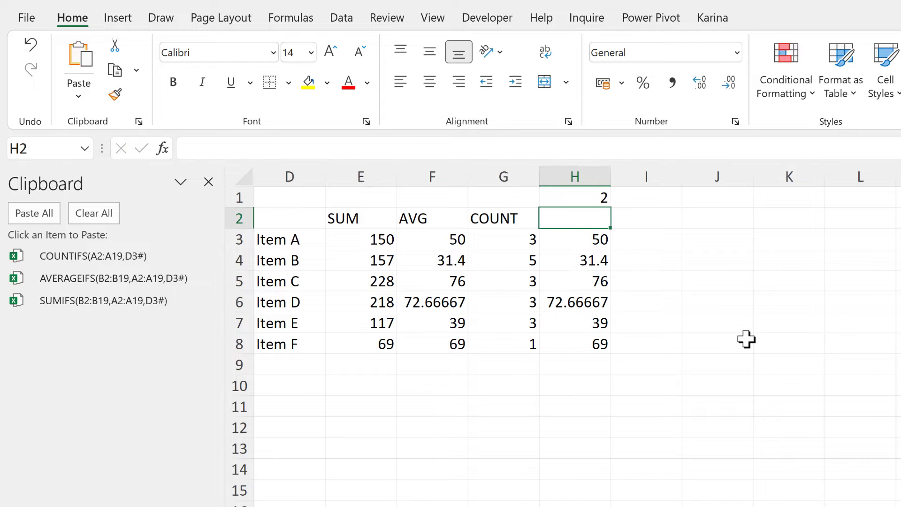
pyautogui.click(569, 196)
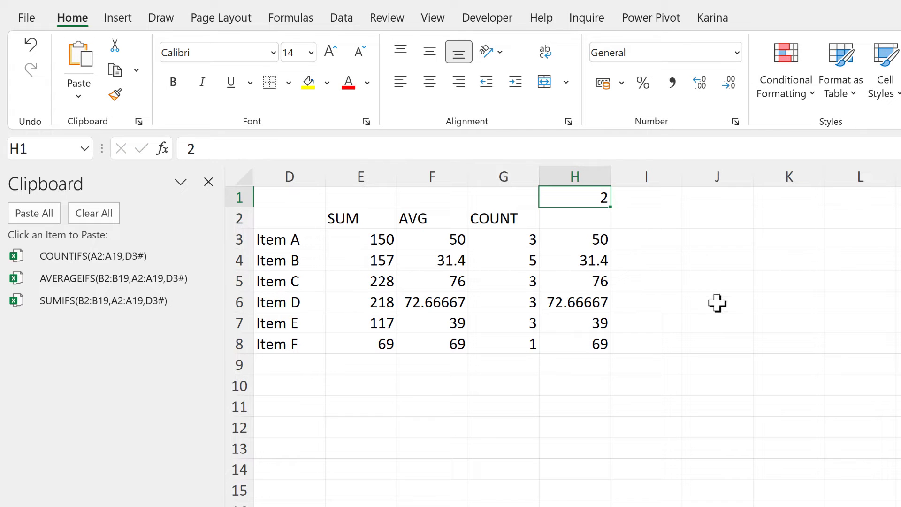
pyautogui.write('3')
pyautogui.press('Return')
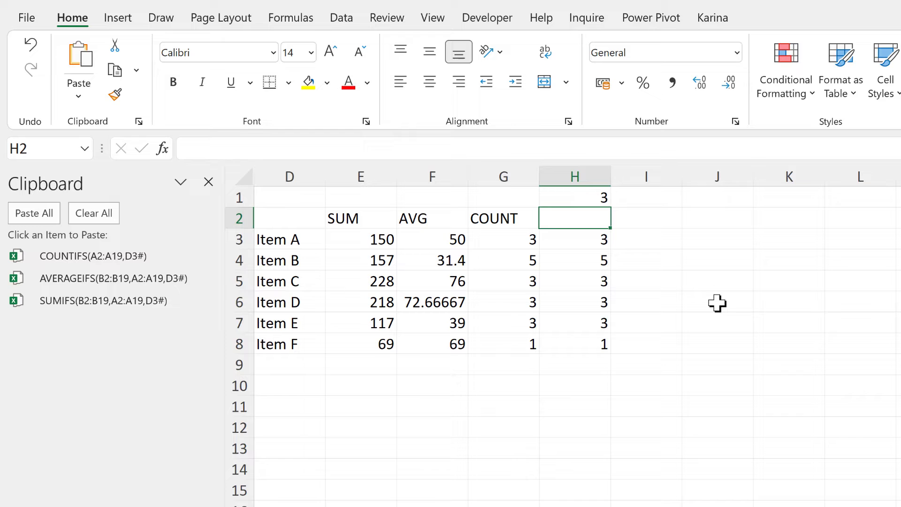
pyautogui.click(581, 234)
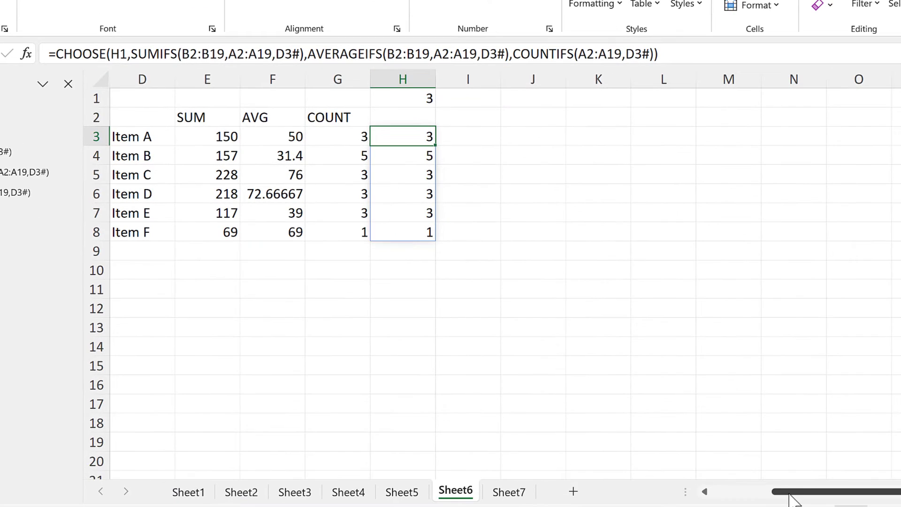
# Insert three blank columns at C:E beside the source data.
pyautogui.hscroll(-3, 690, 497)
pyautogui.click(366, 277)
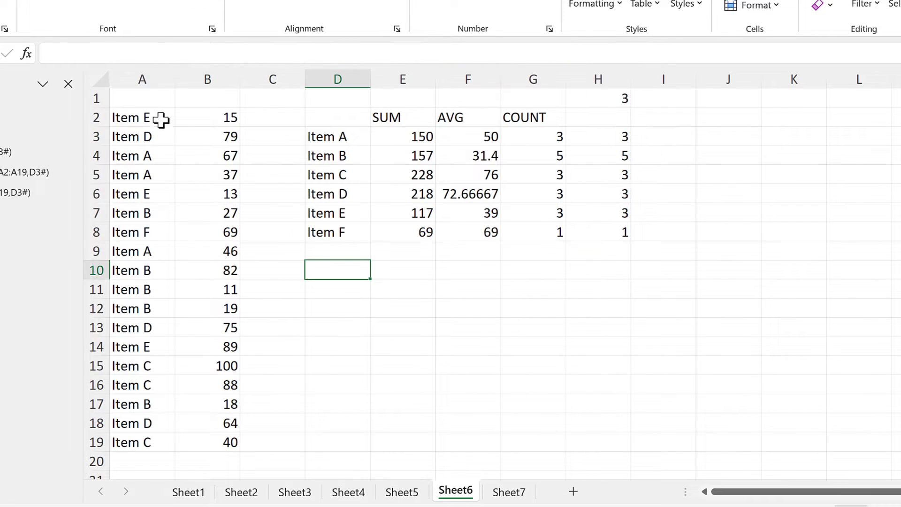
pyautogui.click(147, 79)
pyautogui.click(199, 79)
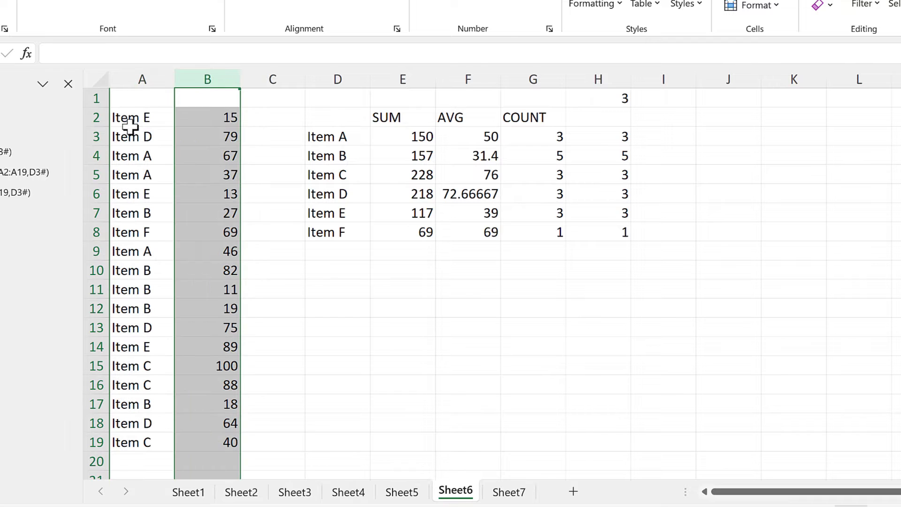
pyautogui.moveTo(133, 121); pyautogui.dragTo(217, 441)
pyautogui.click(356, 309)
pyautogui.moveTo(290, 76); pyautogui.dragTo(398, 73)
pyautogui.rightClick(399, 76)
pyautogui.press('Escape')
pyautogui.hotkey('ctrl', 'shift', '+')
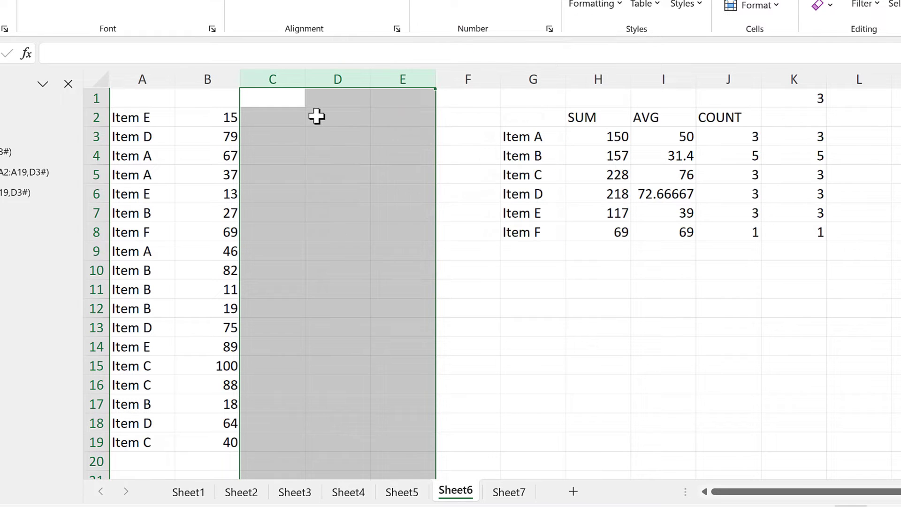
# Enter =TAKE(A2:B19,,1) in D2, spilling the 18 item names into D2:D19.
pyautogui.click(316, 116)
pyautogui.write('=tak')
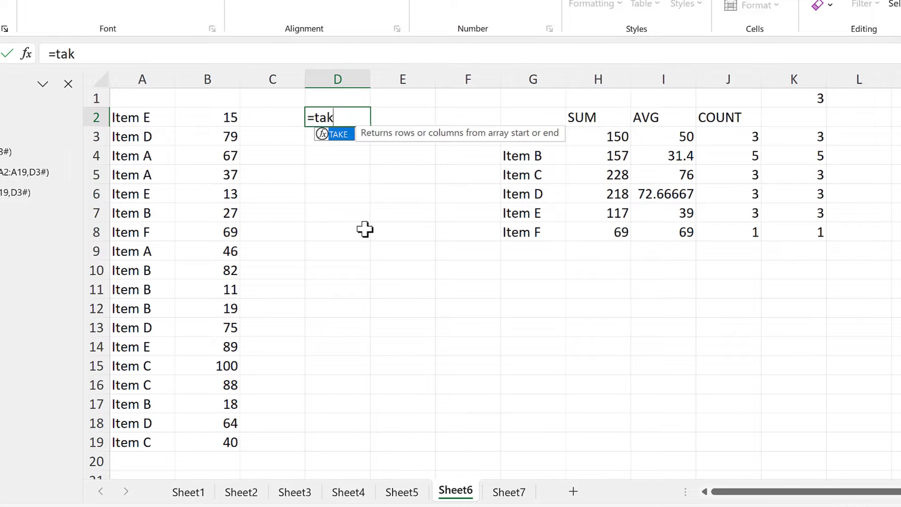
pyautogui.write('e')
pyautogui.press('Tab')
pyautogui.moveTo(141, 117); pyautogui.dragTo(204, 441)
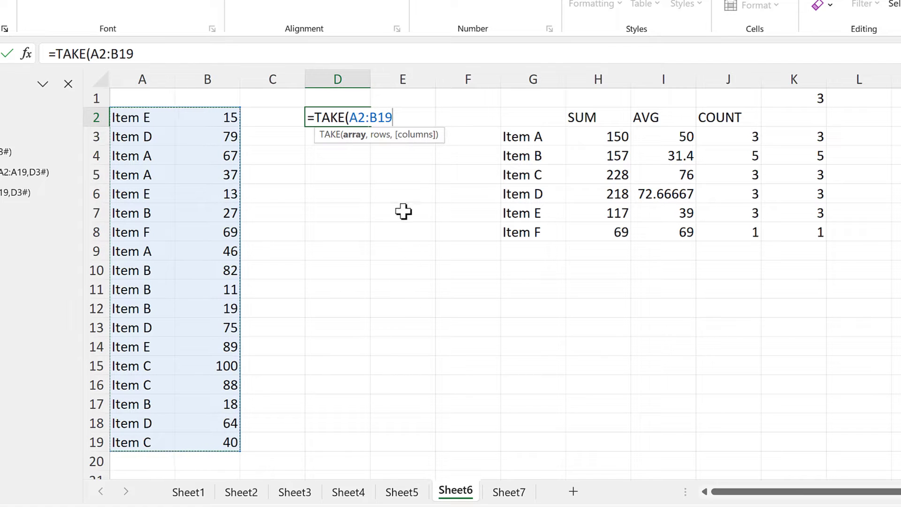
pyautogui.write(',,')
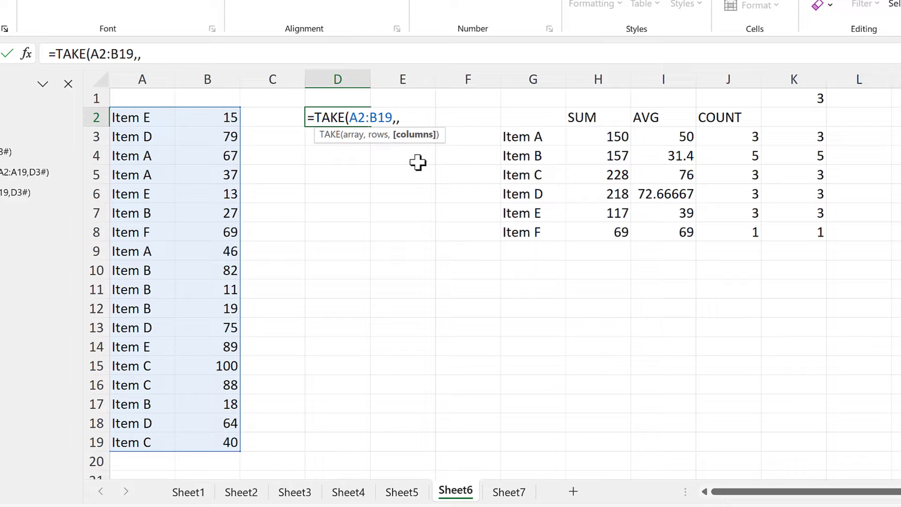
pyautogui.write('1)')
pyautogui.press('Return')
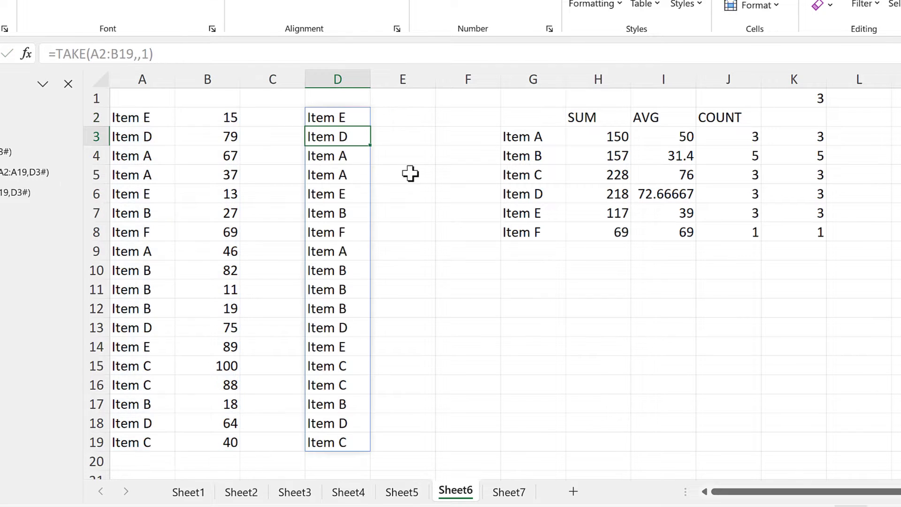
pyautogui.click(391, 116)
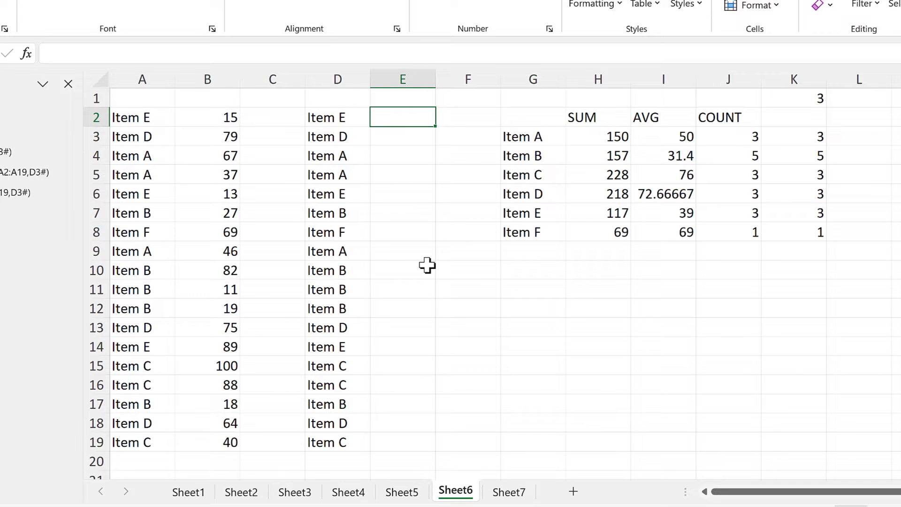
# Enter =TAKE(A2:B19,,-1) in E2, spilling the 18 amounts into E2:E19.
pyautogui.write('=take')
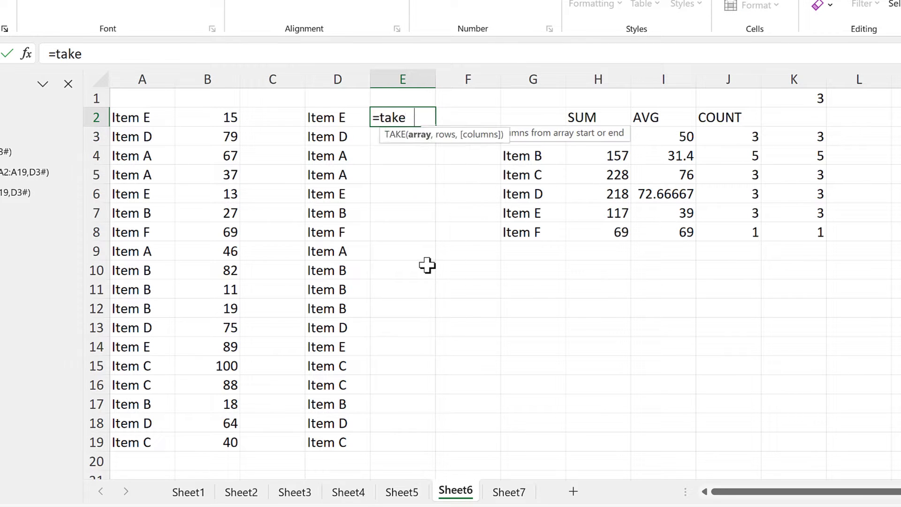
pyautogui.press('Tab')
pyautogui.moveTo(157, 120); pyautogui.dragTo(206, 442)
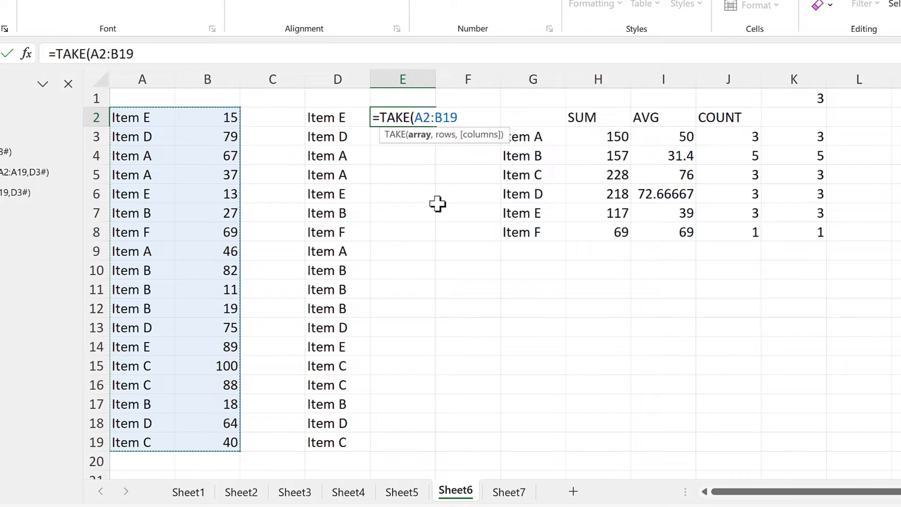
pyautogui.write(',,-1')
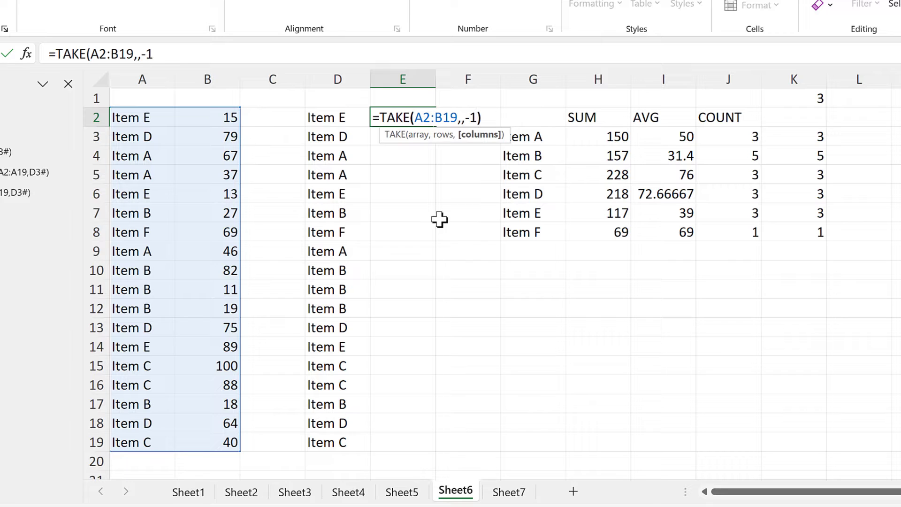
pyautogui.press('Return')
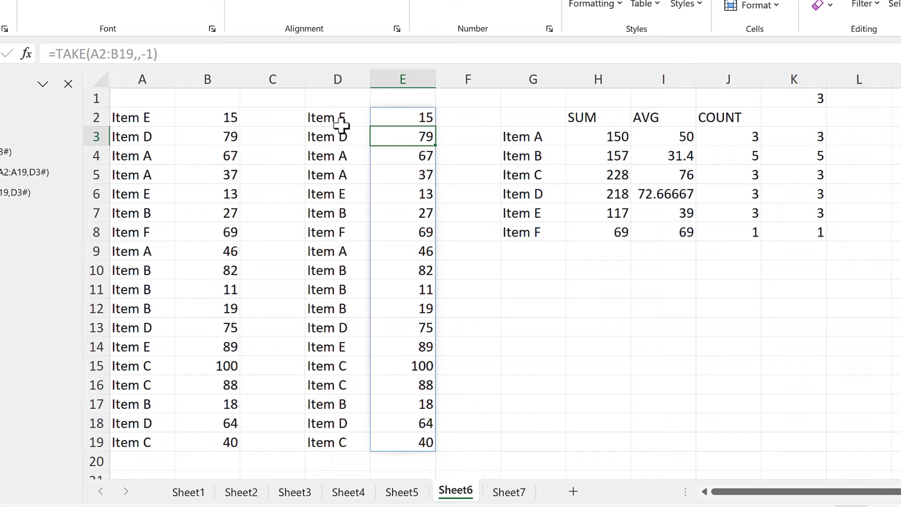
pyautogui.click(341, 124)
# Copy the TAKE(A2:B19,,1) and TAKE(A2:B19,,-1) formula texts from D2 and E2.
pyautogui.moveTo(155, 53); pyautogui.dragTo(52, 52)
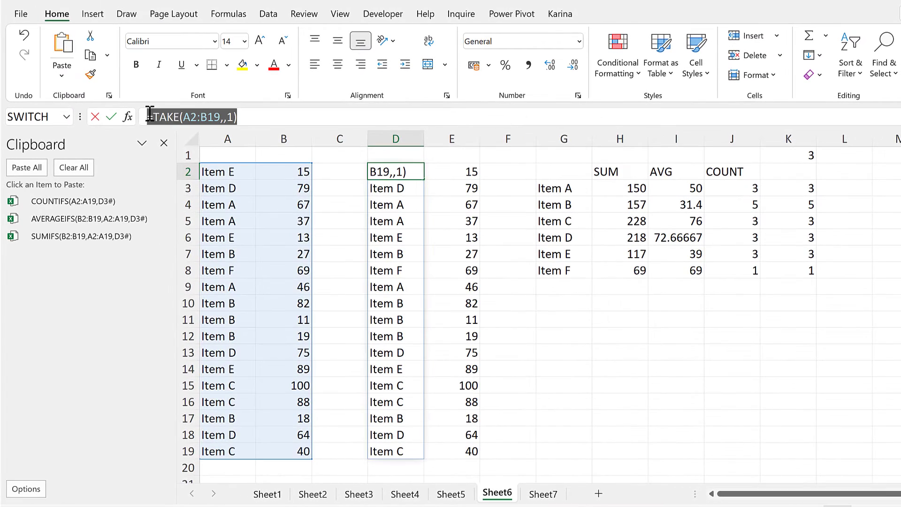
pyautogui.hotkey('ctrl', 'c')
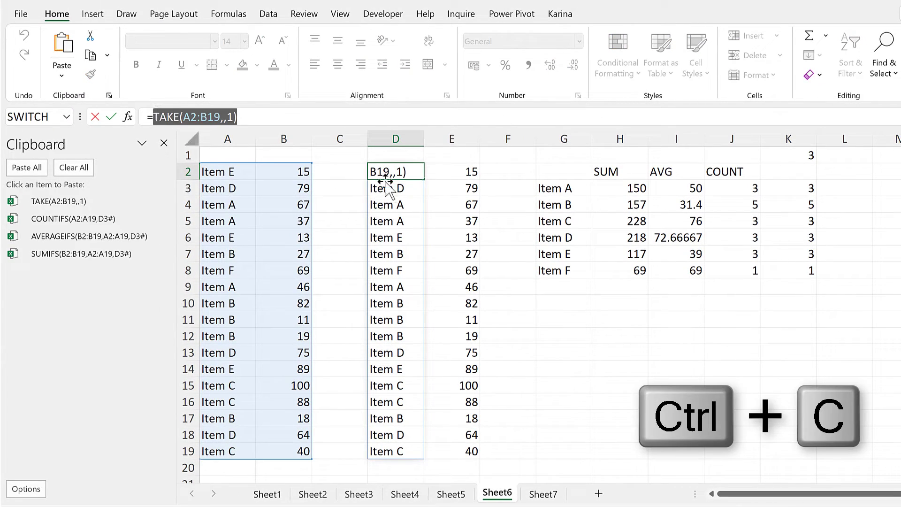
pyautogui.press('Escape')
pyautogui.click(462, 167)
pyautogui.click(155, 121)
pyautogui.hotkey('shift', 'End')
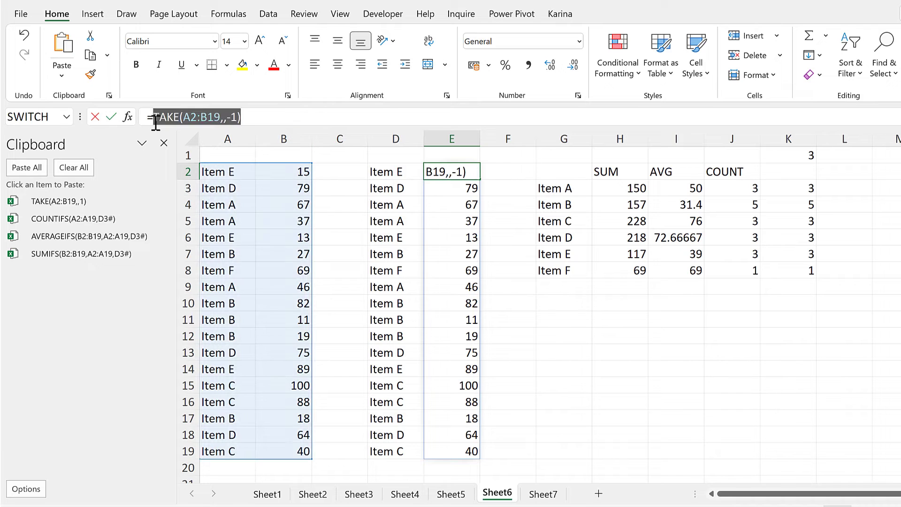
pyautogui.hotkey('ctrl', 'c')
pyautogui.press('Escape')
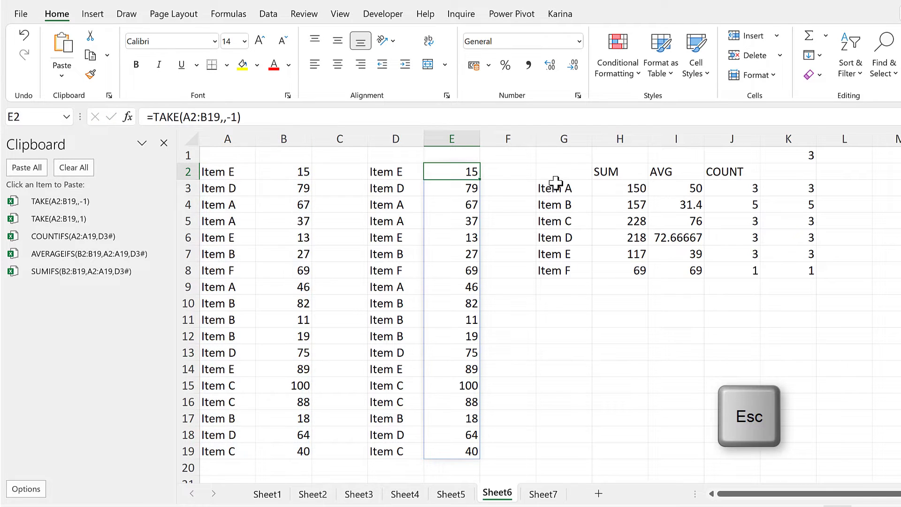
# Copy the SORT(UNIQUE(A2:A19)) formula text from G3 to the clipboard.
pyautogui.click(554, 187)
pyautogui.click(155, 118)
pyautogui.hotkey('shift', 'End')
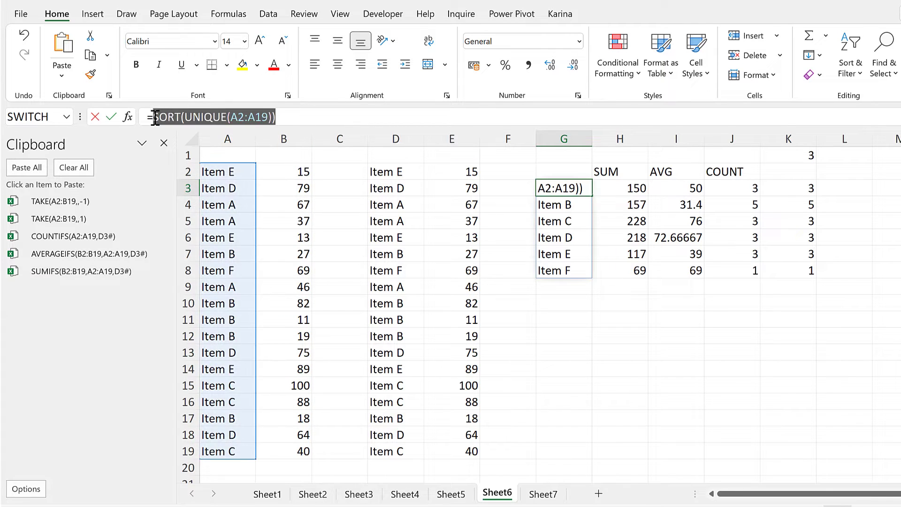
pyautogui.hotkey('ctrl', 'c')
pyautogui.press('Escape')
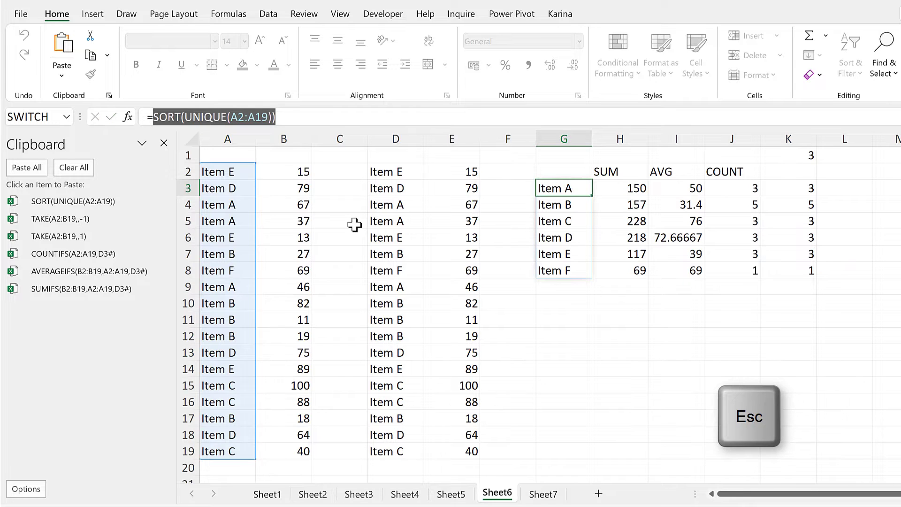
pyautogui.click(562, 171)
pyautogui.hscroll(1, 563, 172)
pyautogui.hscroll(3, 609, 241)
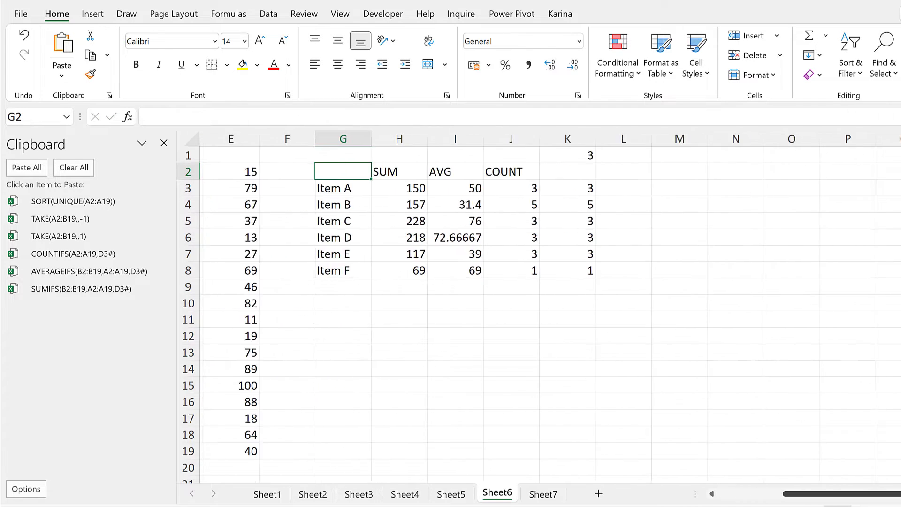
# Wrap K3's CHOOSE formula in LET(...), moving CHOOSE onto its own line.
pyautogui.click(454, 187)
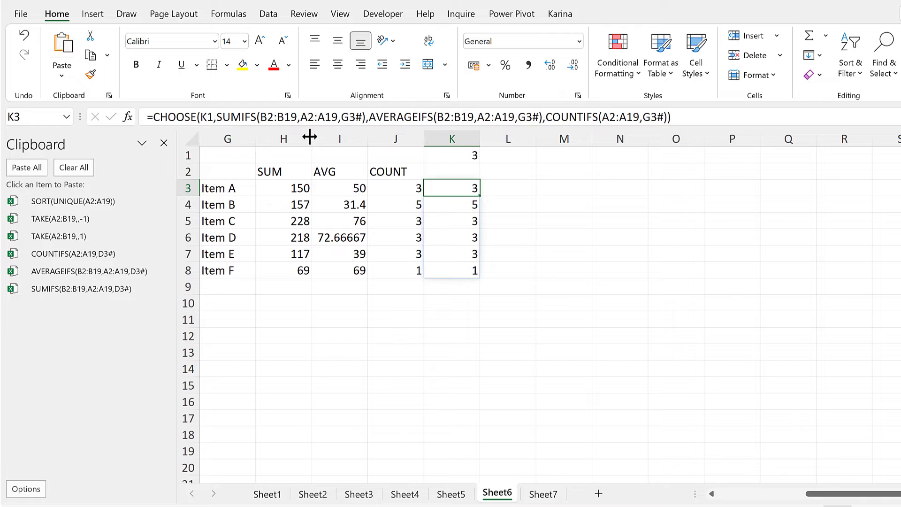
pyautogui.moveTo(307, 129); pyautogui.dragTo(312, 188)
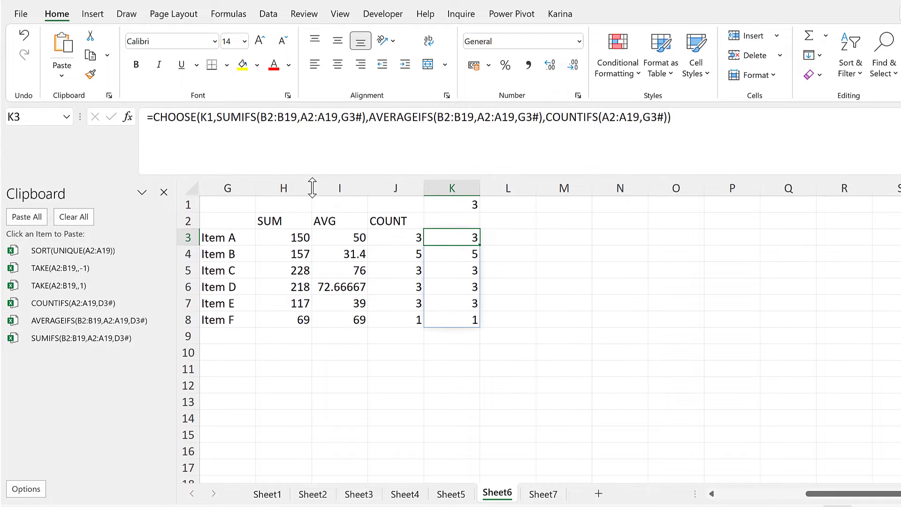
pyautogui.click(155, 116)
pyautogui.write('LET')
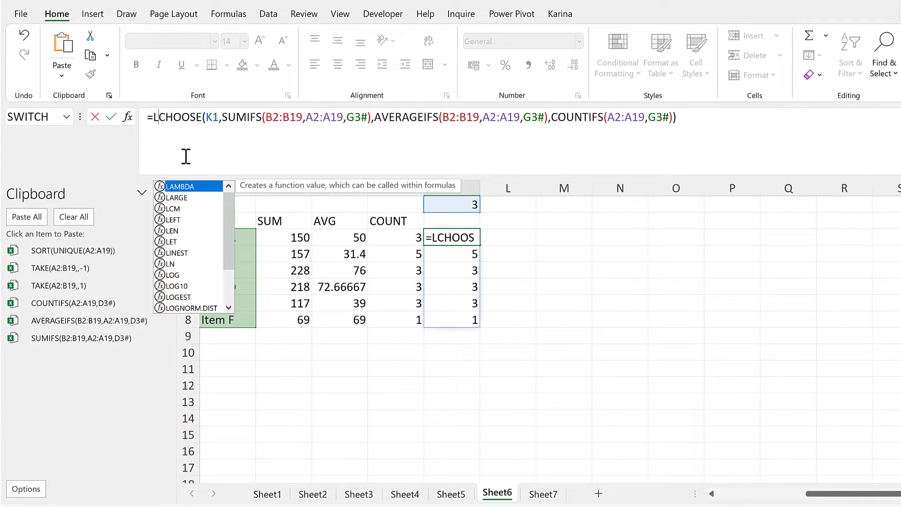
pyautogui.write('(')
pyautogui.click(729, 129)
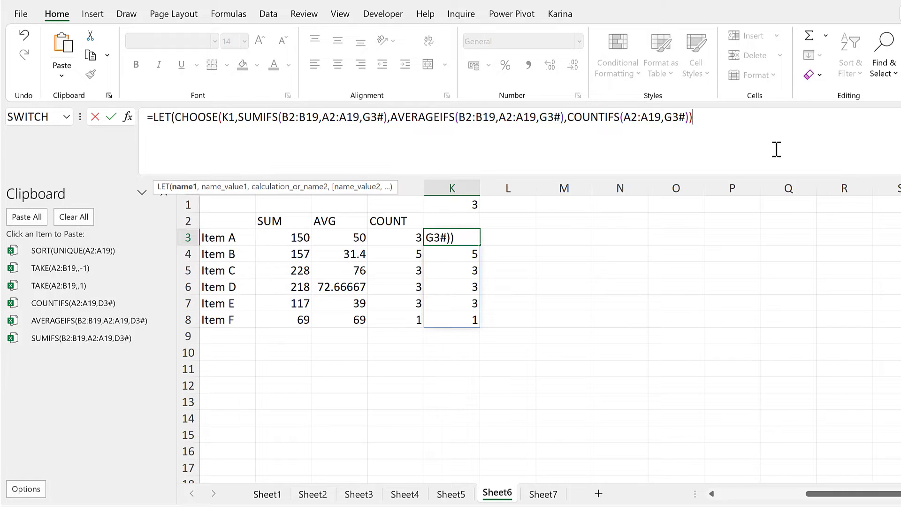
pyautogui.click(176, 117)
pyautogui.hotkey('alt', 'Return')
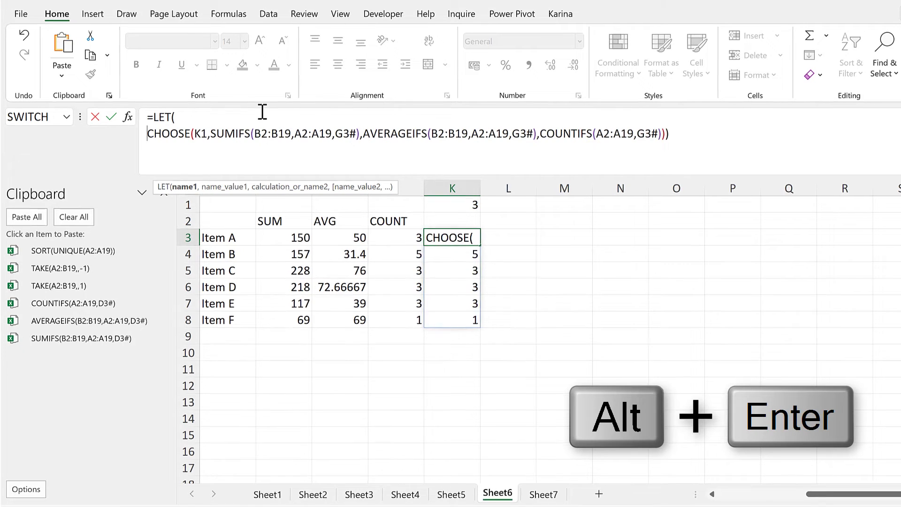
pyautogui.press('Left')
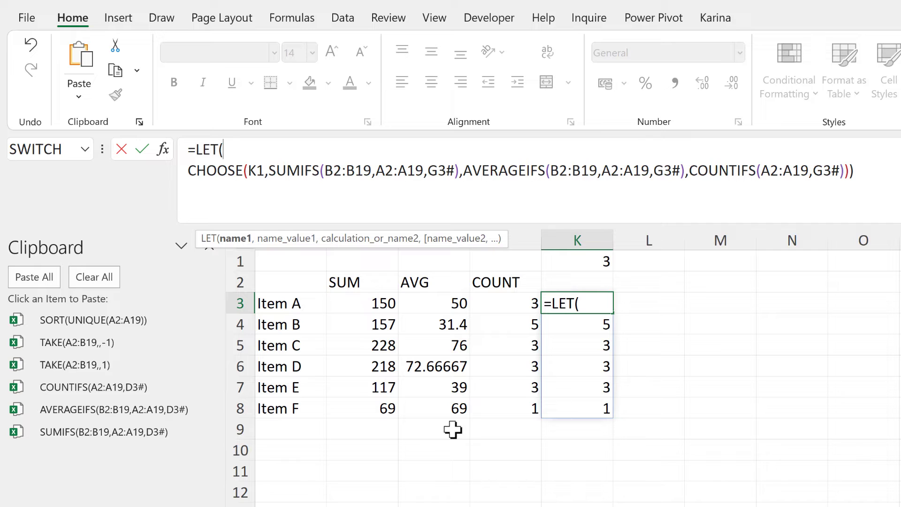
# Add LET names one = TAKE(A2:B19,,1) and two = TAKE(A2:B19,,-1), then start a uni entry.
pyautogui.write('one,')
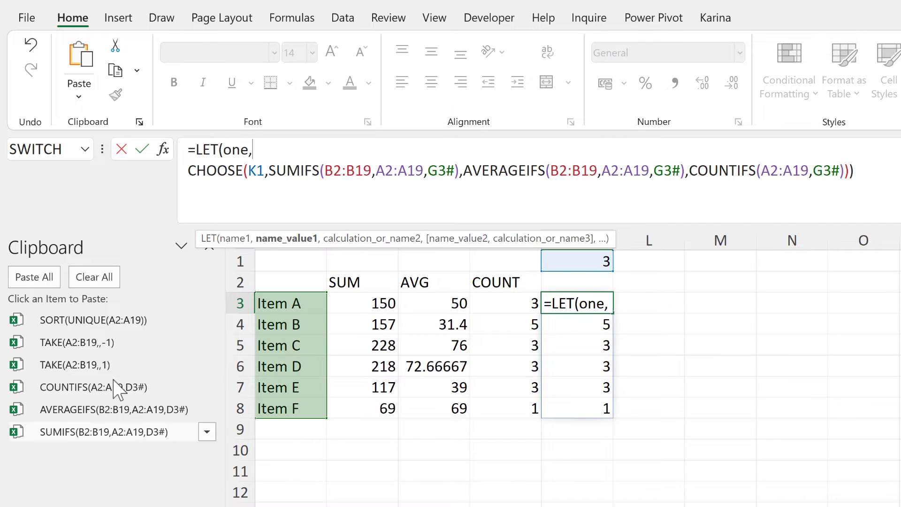
pyautogui.click(105, 369)
pyautogui.write(',,1),')
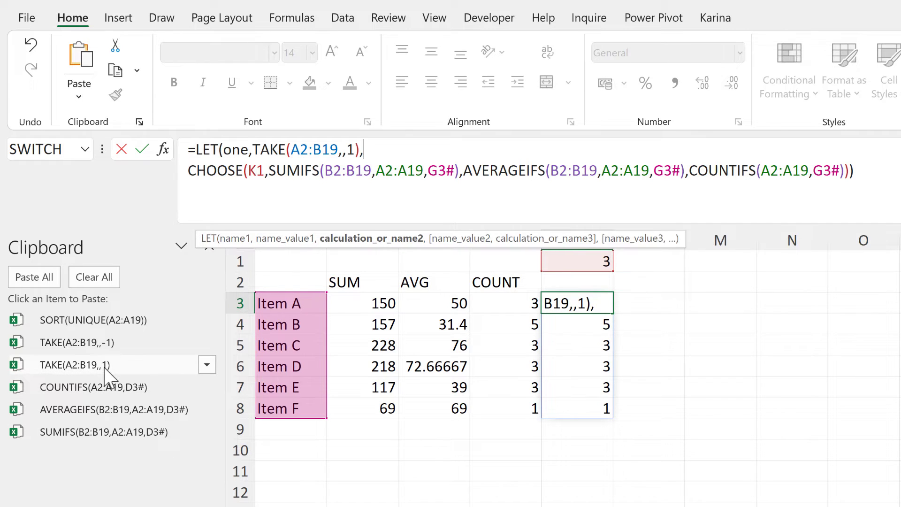
pyautogui.hotkey('alt', 'Return')
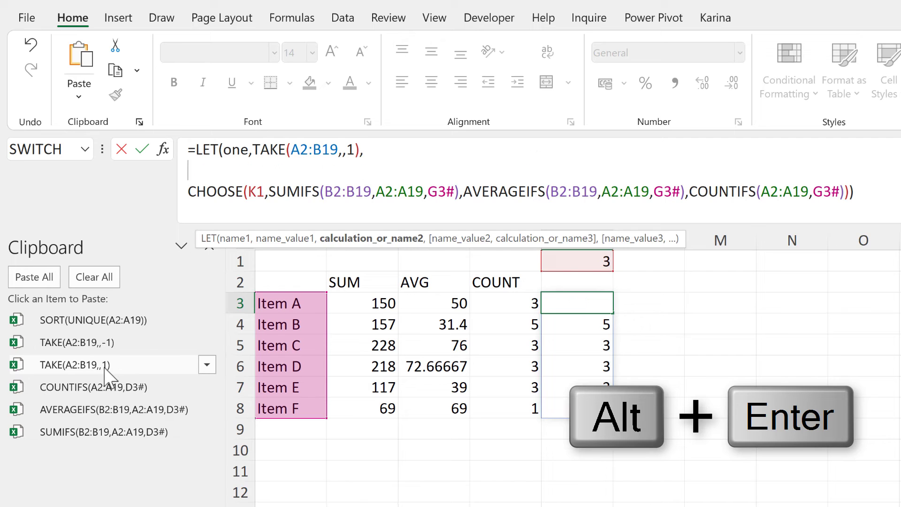
pyautogui.write('two,')
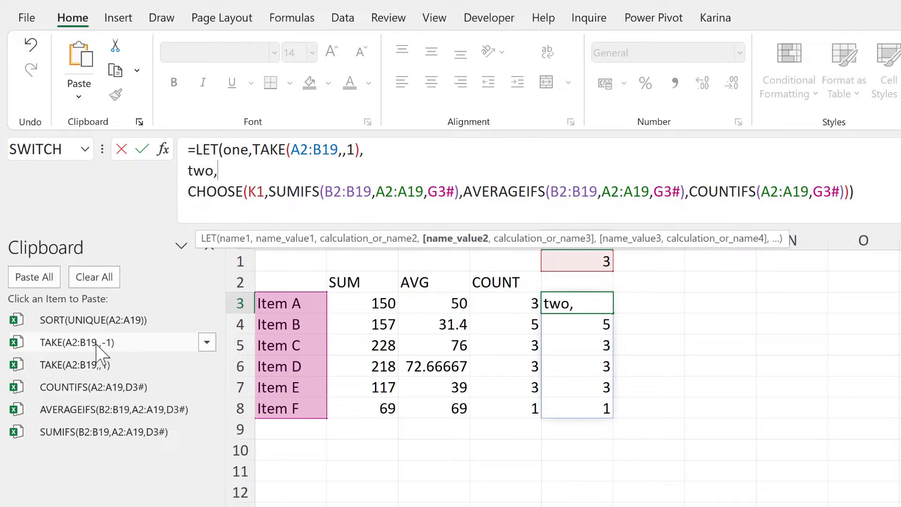
pyautogui.click(97, 345)
pyautogui.write(',,-1),')
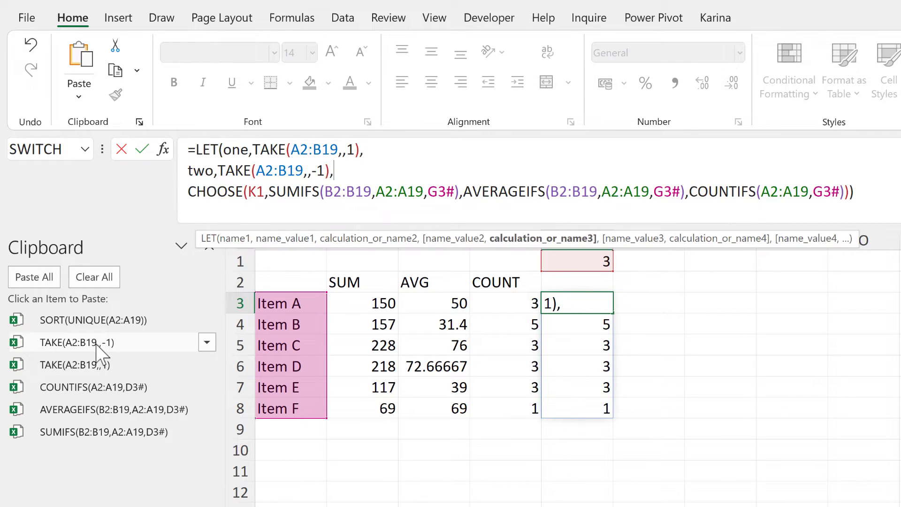
pyautogui.hotkey('alt', 'Return')
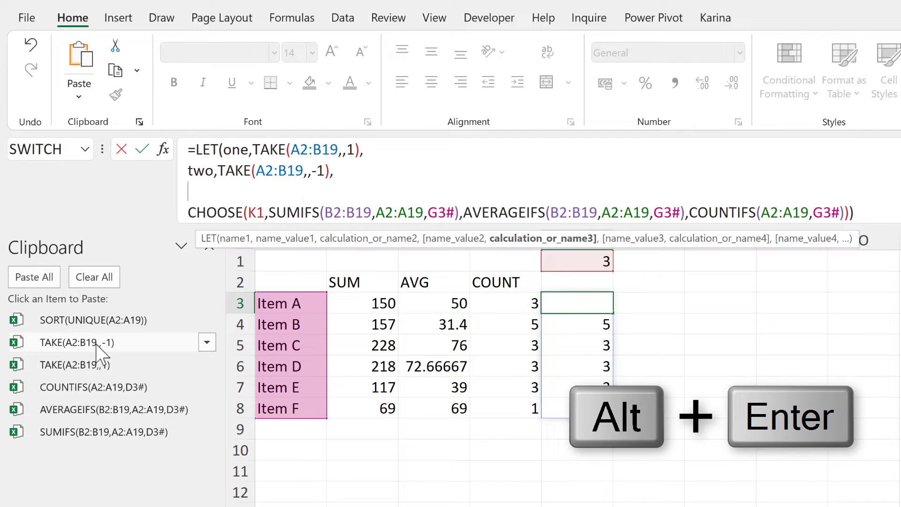
pyautogui.write('uni')
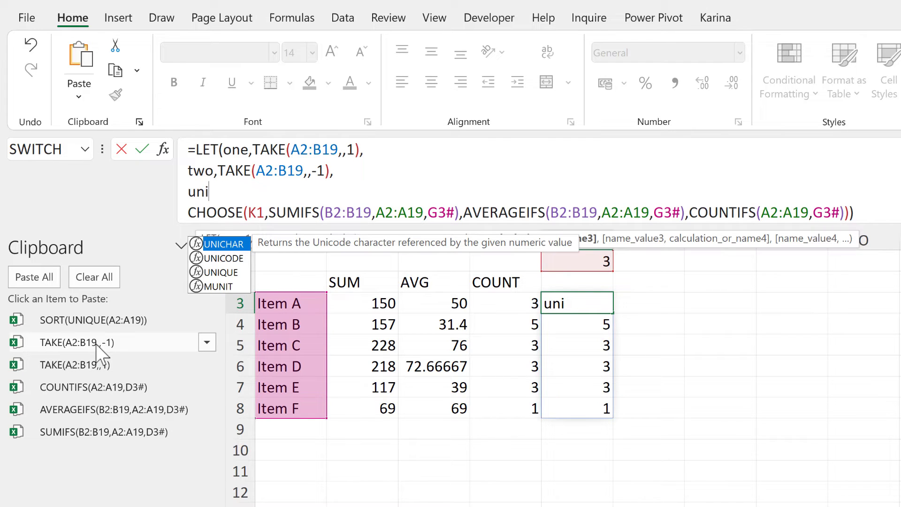
pyautogui.write(',')
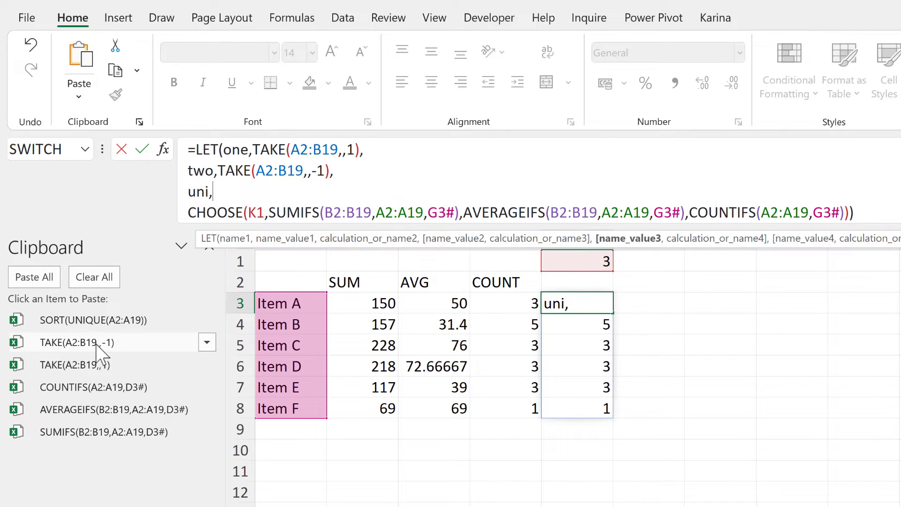
# Set uni to SORT(UNIQUE(A2:A19)), copy the name uni, and close the Clipboard pane.
pyautogui.click(112, 321)
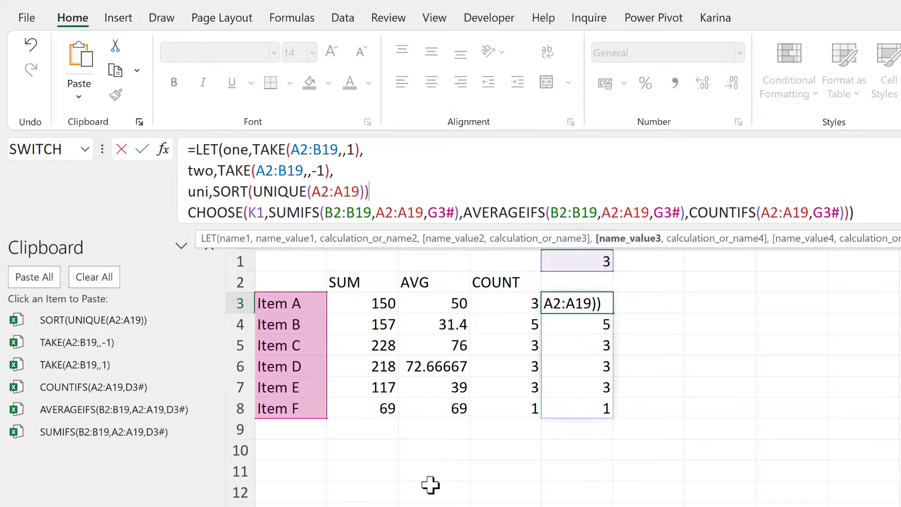
pyautogui.write(',')
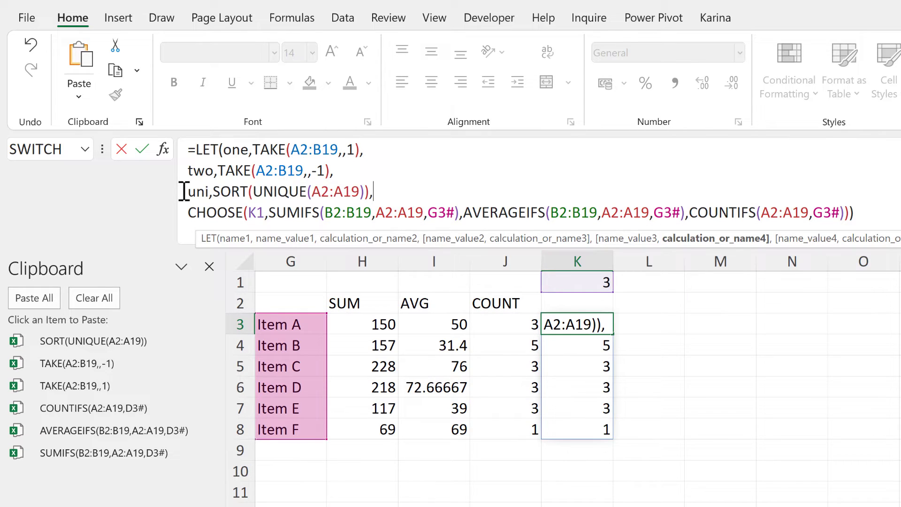
pyautogui.doubleClick(207, 192)
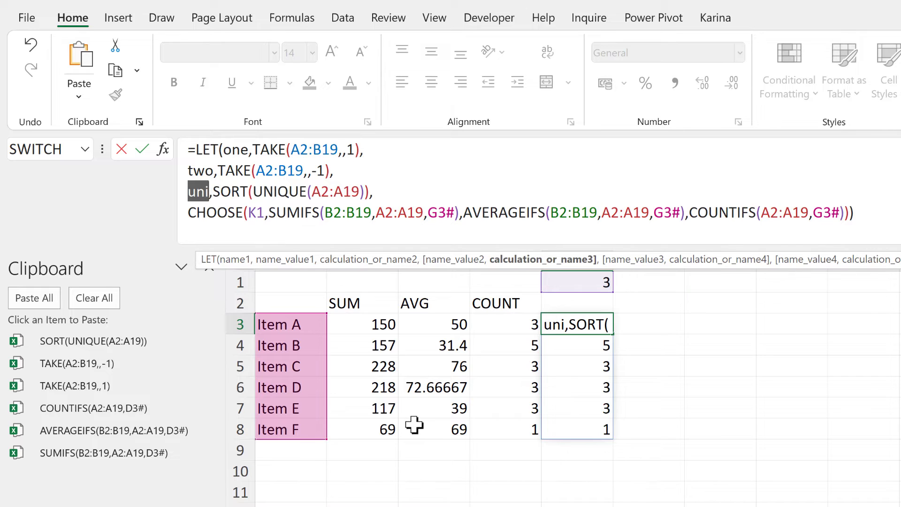
pyautogui.hotkey('ctrl', 'c')
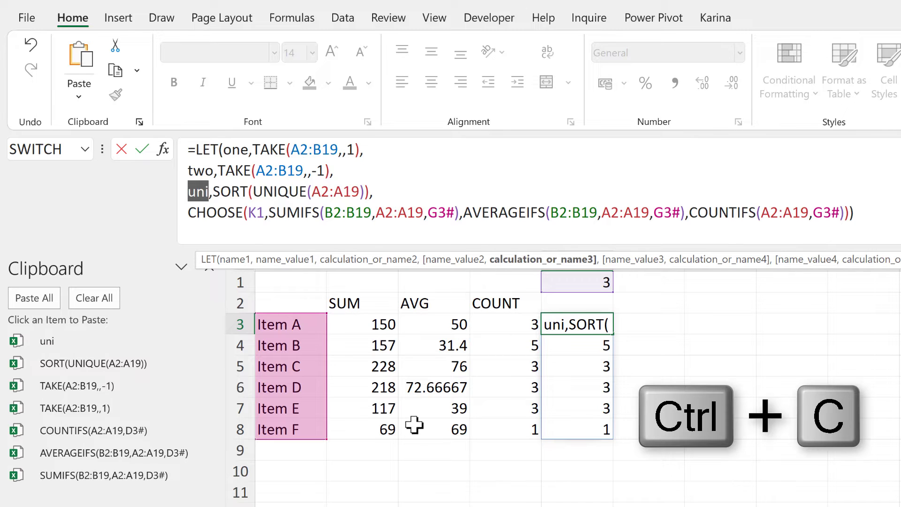
pyautogui.click(209, 270)
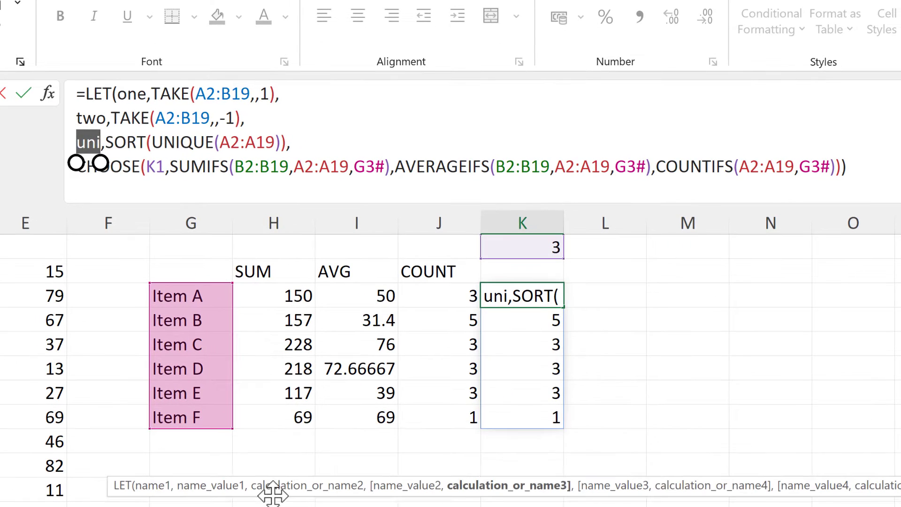
pyautogui.click(123, 166)
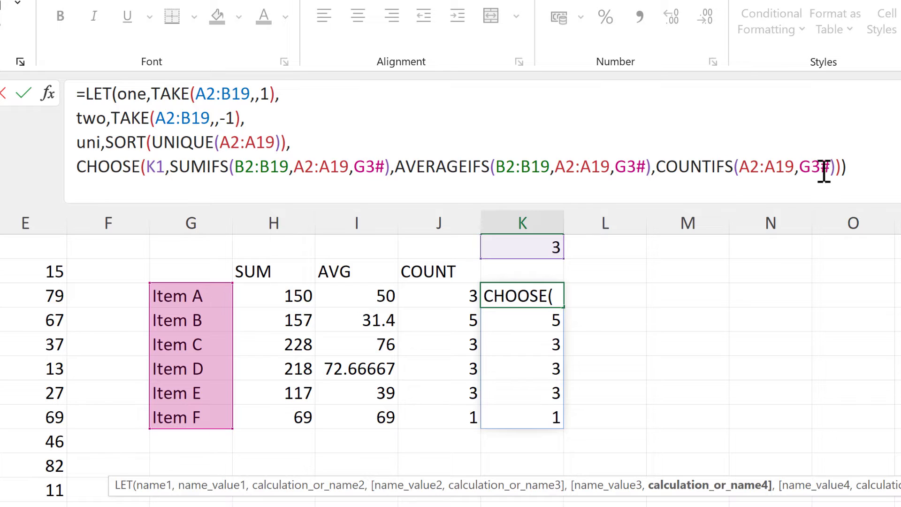
# Replace the G3# criterion with uni in COUNTIFS, AVERAGEIFS and SUMIFS.
pyautogui.moveTo(829, 165); pyautogui.dragTo(799, 164)
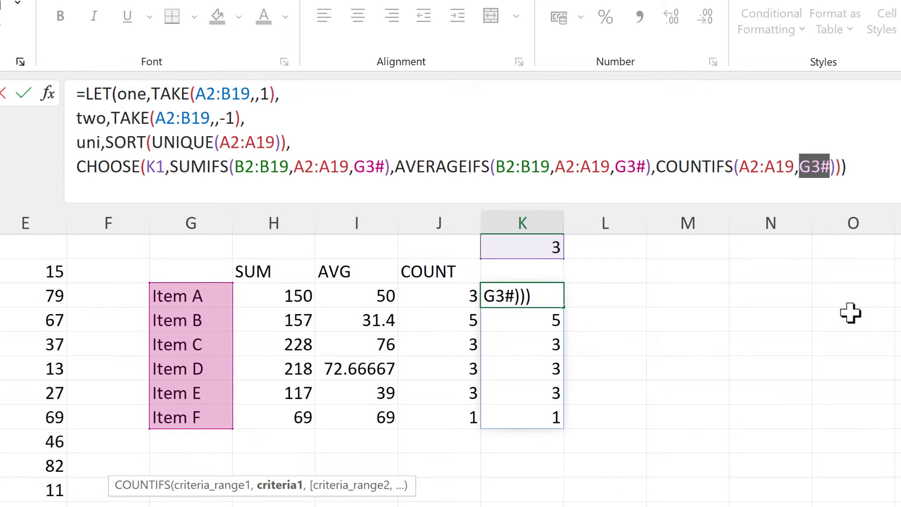
pyautogui.hotkey('ctrl', 'v')
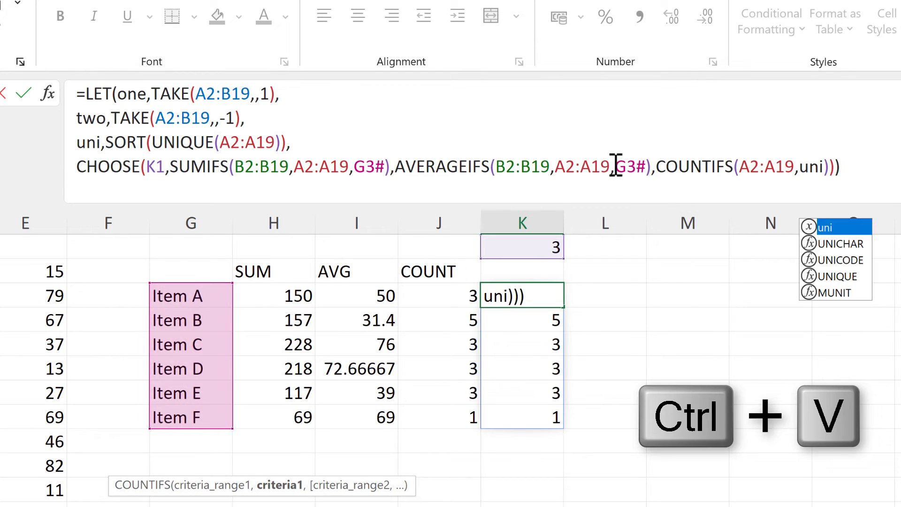
pyautogui.click(624, 166)
pyautogui.doubleClick(623, 166)
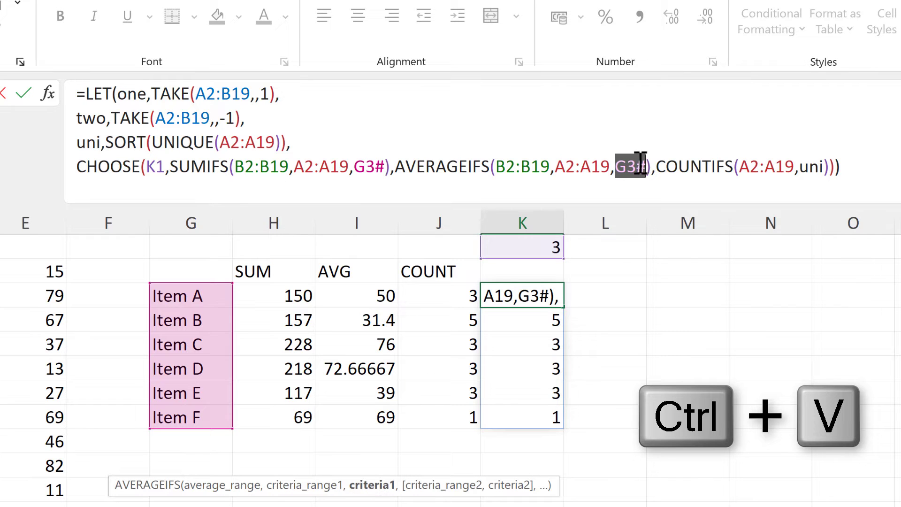
pyautogui.hotkey('ctrl', 'v')
pyautogui.doubleClick(370, 166)
pyautogui.hotkey('ctrl', 'v')
pyautogui.click(292, 142)
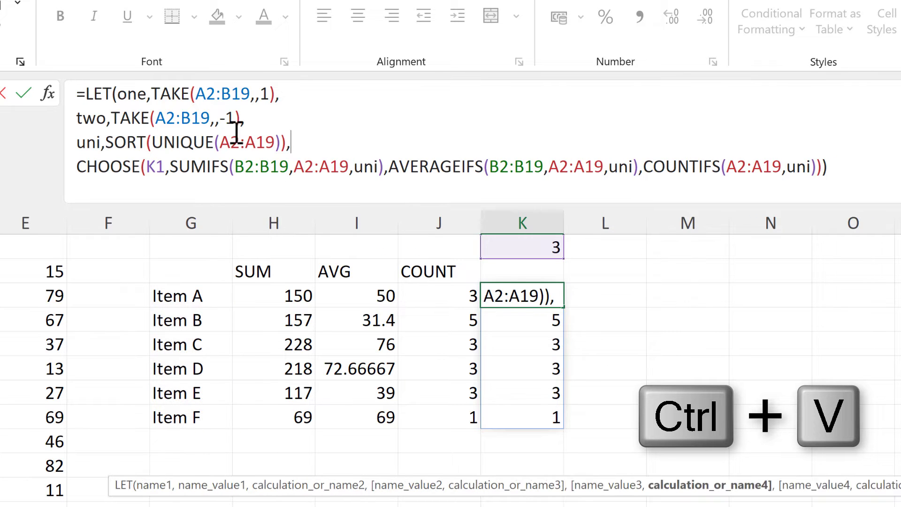
# Replace the B2:B19 value ranges in AVERAGEIFS and SUMIFS with two.
pyautogui.moveTo(76, 117); pyautogui.dragTo(105, 121)
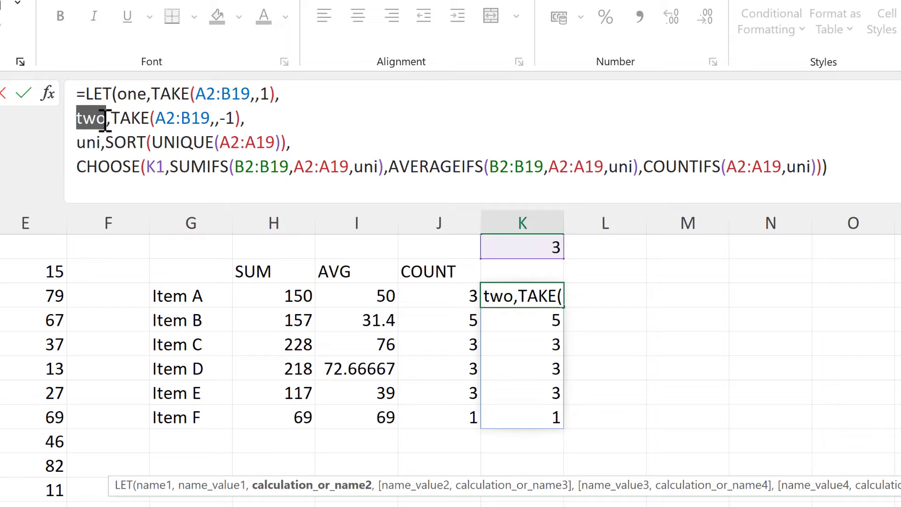
pyautogui.hotkey('ctrl', 'c')
pyautogui.click(120, 118)
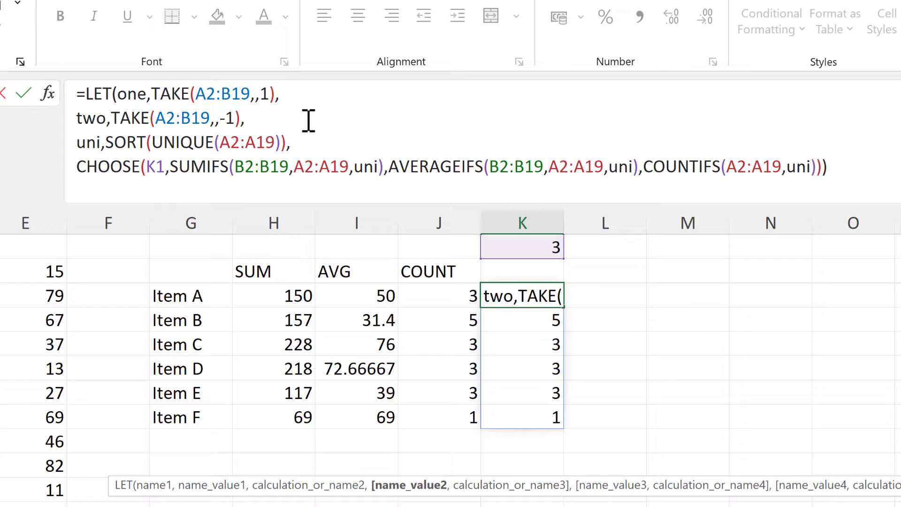
pyautogui.moveTo(489, 166); pyautogui.dragTo(545, 168)
pyautogui.hotkey('ctrl', 'v')
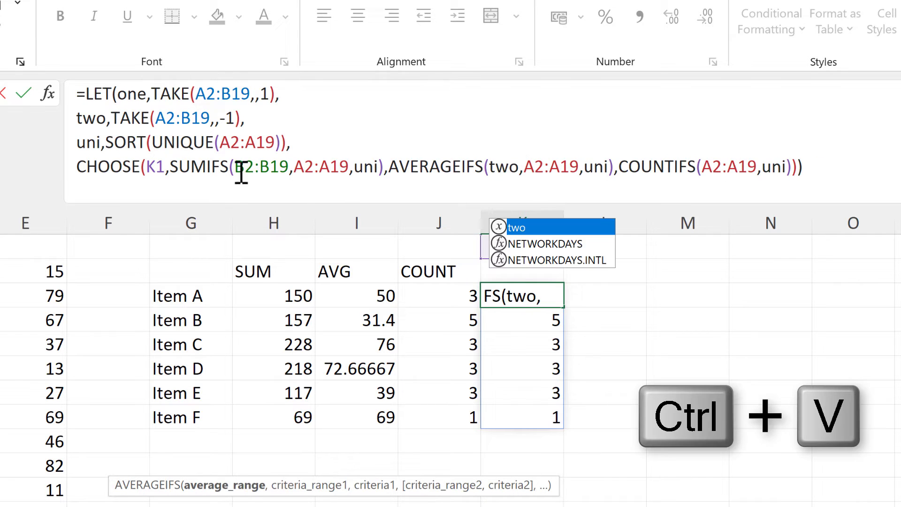
pyautogui.moveTo(236, 167); pyautogui.dragTo(293, 168)
pyautogui.hotkey('ctrl', 'v')
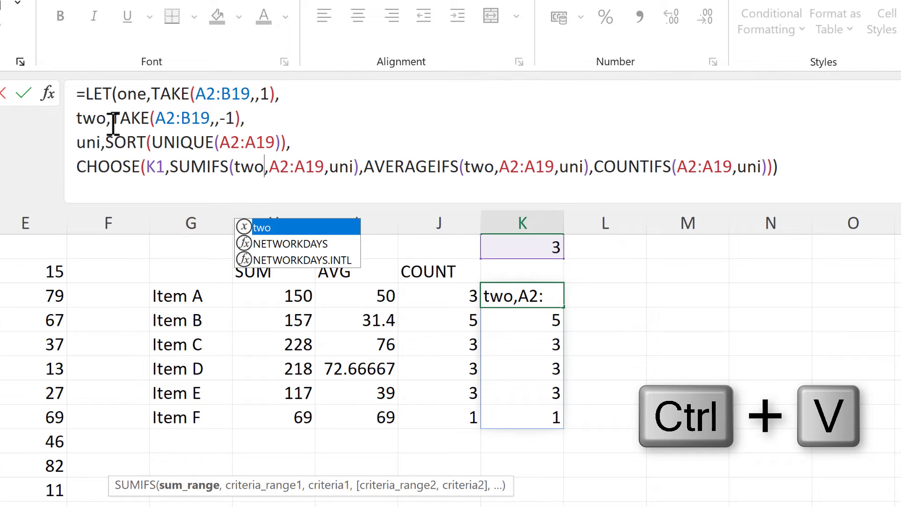
# Replace A2:A19 with one in COUNTIFS, AVERAGEIFS, SUMIFS and UNIQUE.
pyautogui.moveTo(117, 94); pyautogui.dragTo(146, 96)
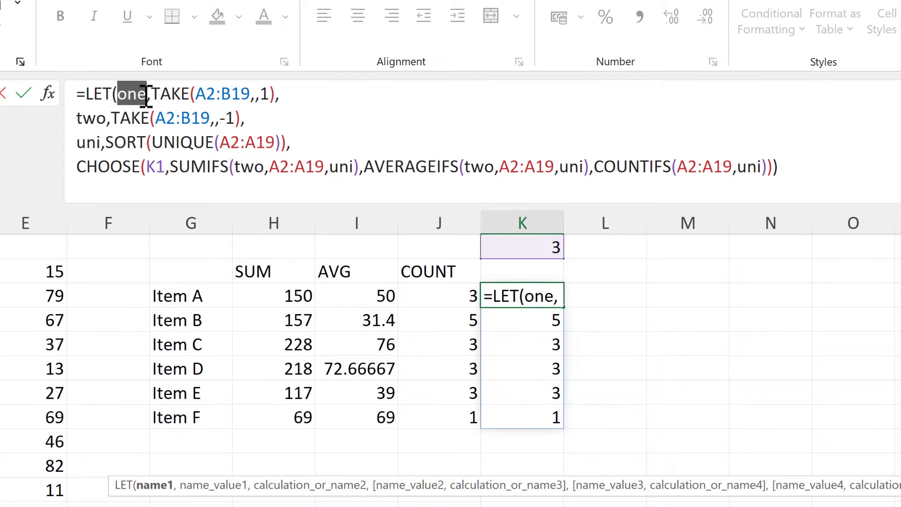
pyautogui.hotkey('ctrl', 'c')
pyautogui.click(140, 122)
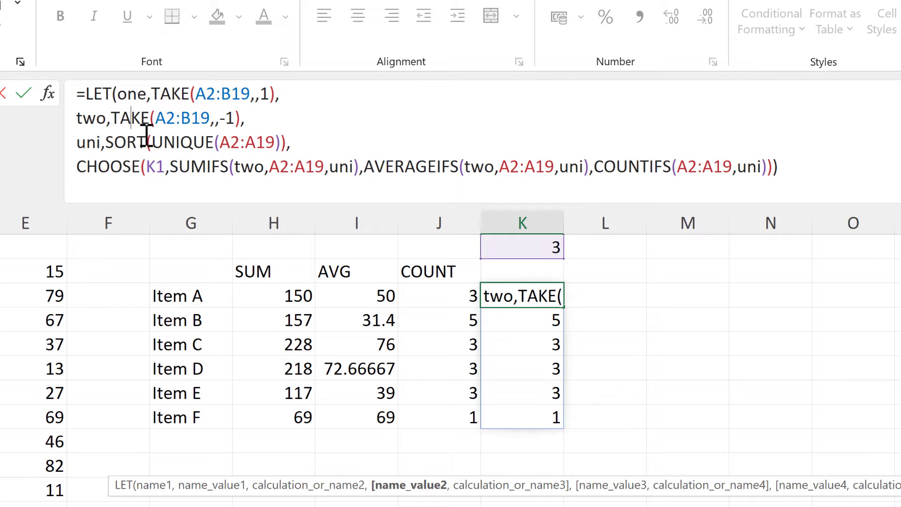
pyautogui.moveTo(677, 167); pyautogui.dragTo(733, 168)
pyautogui.hotkey('ctrl', 'v')
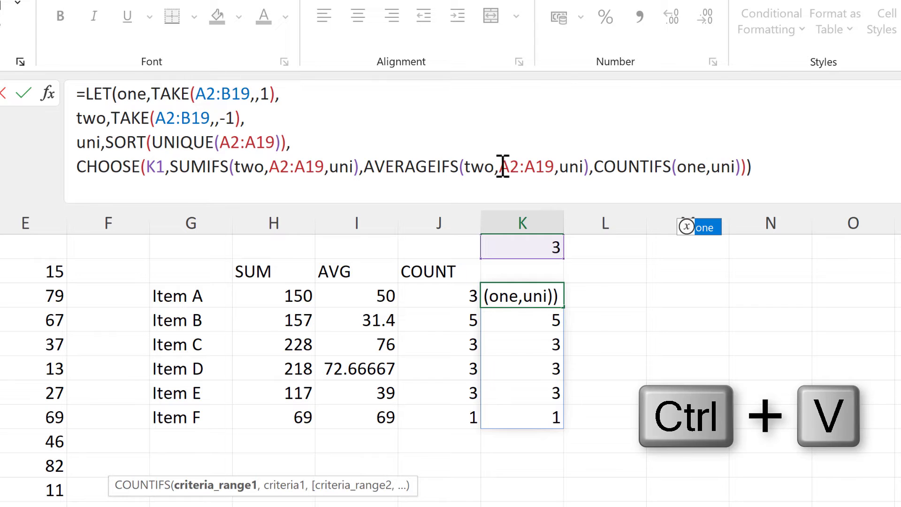
pyautogui.moveTo(499, 168); pyautogui.dragTo(554, 167)
pyautogui.hotkey('ctrl', 'v')
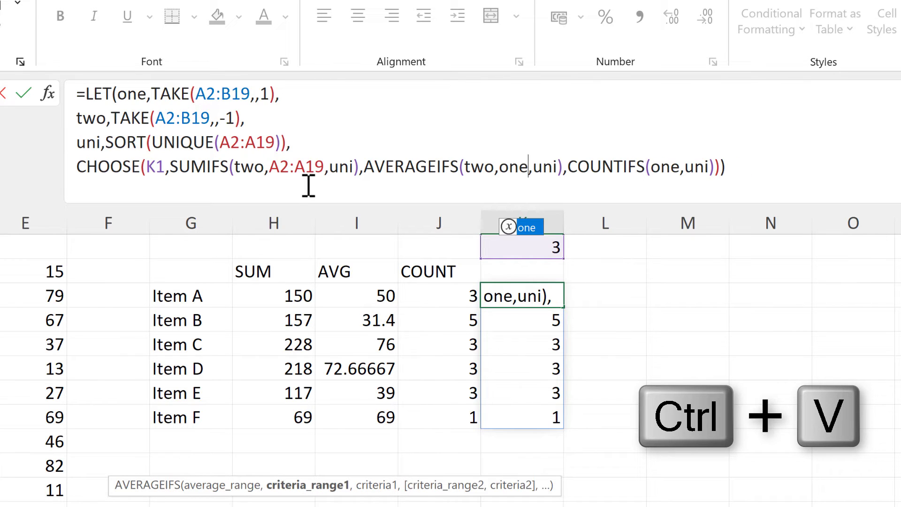
pyautogui.moveTo(270, 167); pyautogui.dragTo(323, 168)
pyautogui.hotkey('ctrl', 'v')
pyautogui.moveTo(222, 144); pyautogui.dragTo(276, 142)
pyautogui.hotkey('ctrl', 'v')
# Commit the LET formula, then test K1 with 2 (averages) and 1 (sums).
pyautogui.click(747, 182)
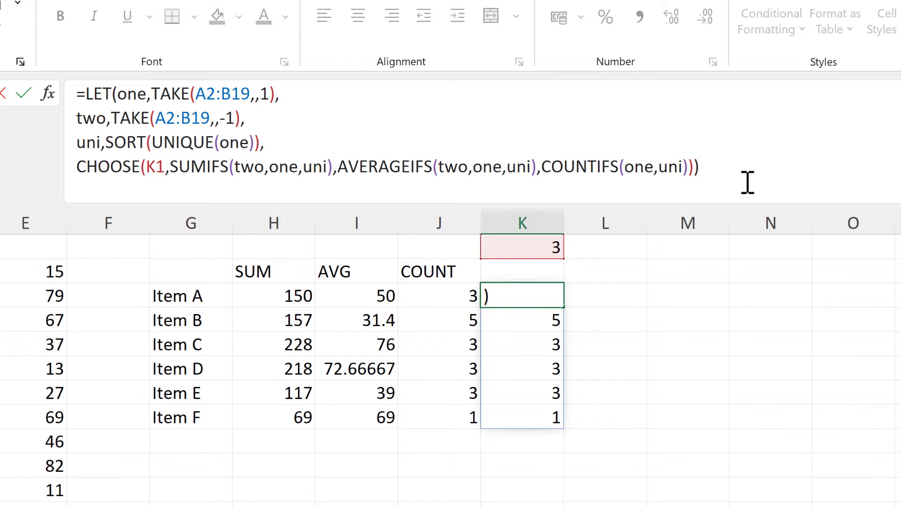
pyautogui.press('Return')
pyautogui.click(517, 249)
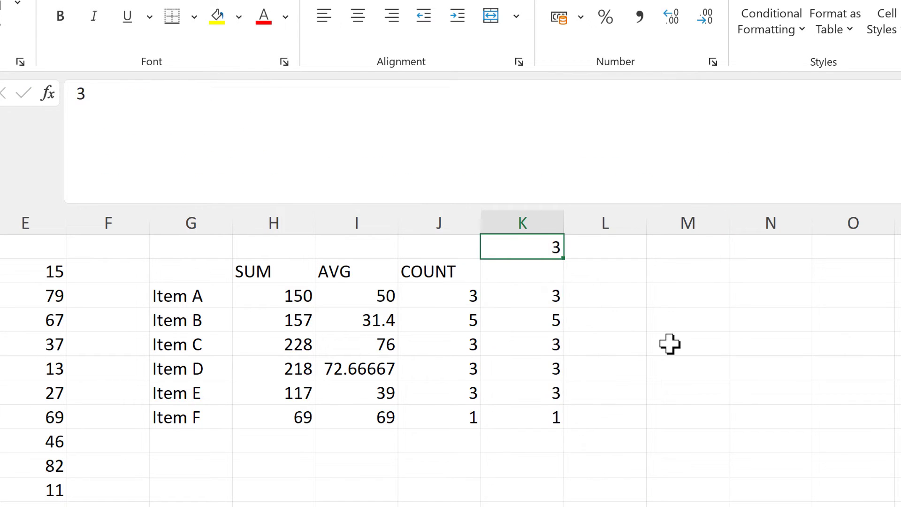
pyautogui.write('2')
pyautogui.press('Return')
pyautogui.press('Up')
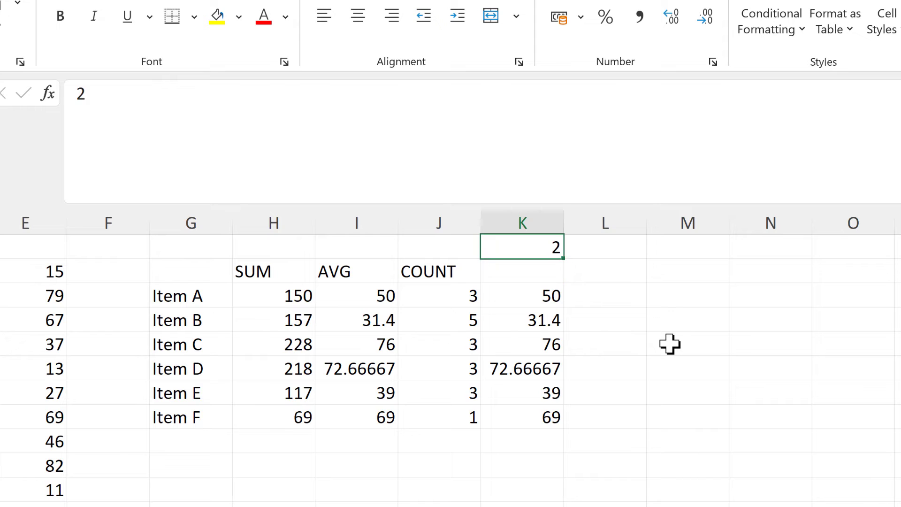
pyautogui.press('BackSpace')
pyautogui.write('1')
pyautogui.press('Return')
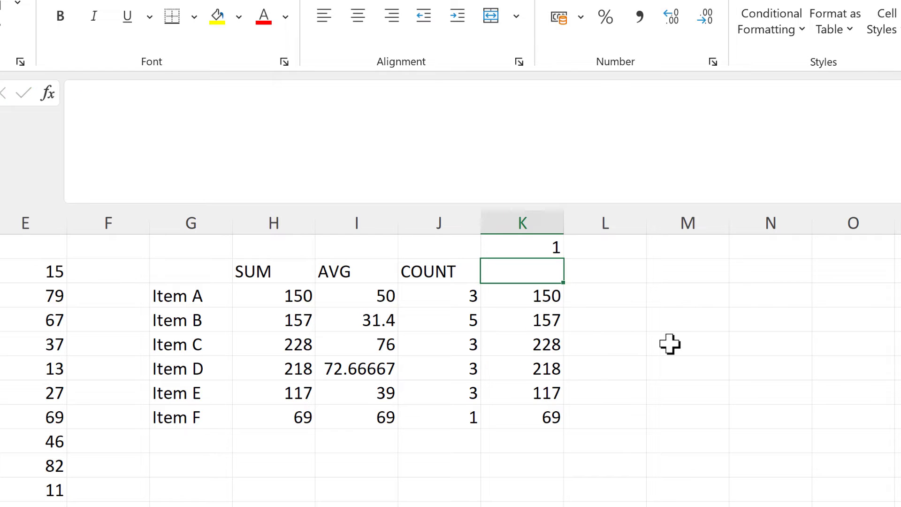
pyautogui.click(533, 296)
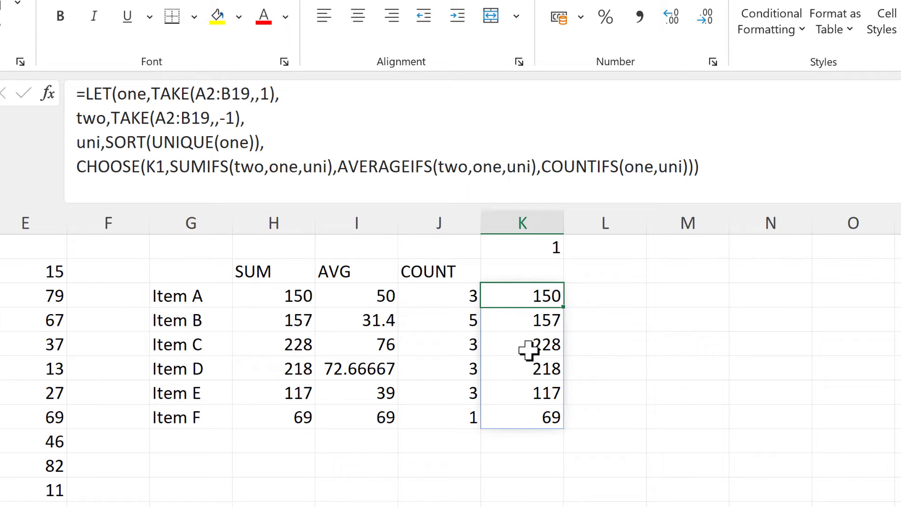
# Wrap CHOOSE in HSTACK(uni, …) so K3 spills Items A–F beside their sums 150–69.
pyautogui.click(77, 166)
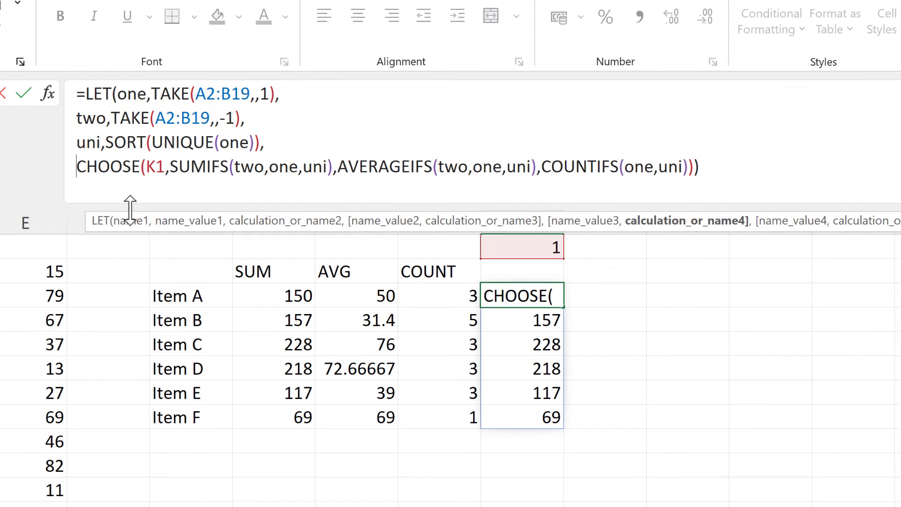
pyautogui.write('HSTACK')
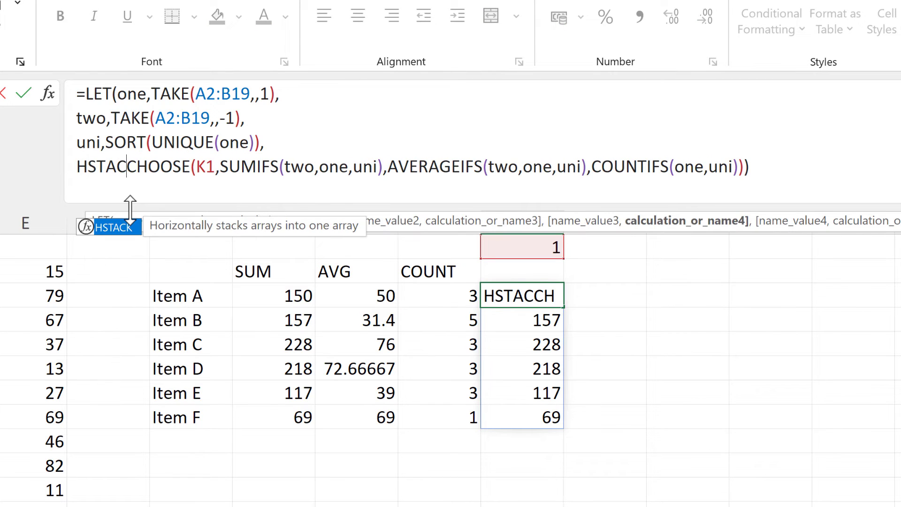
pyautogui.write('(')
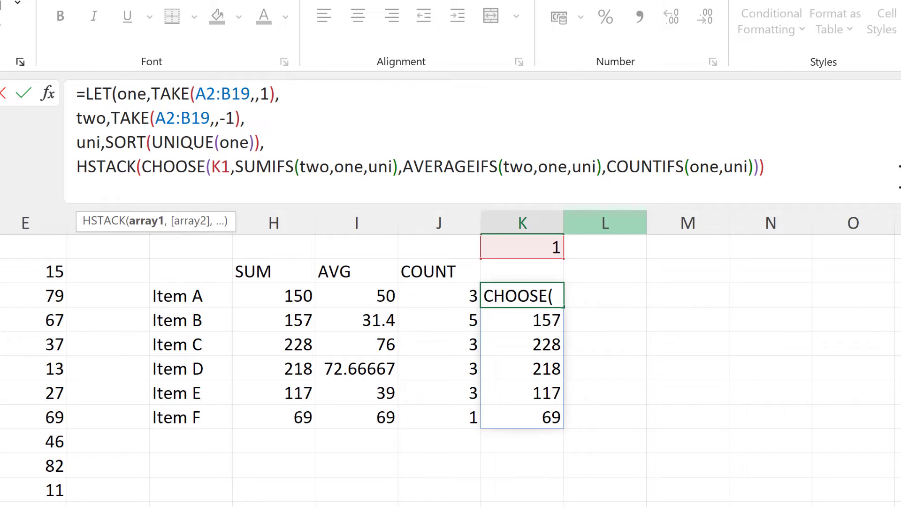
pyautogui.click(849, 162)
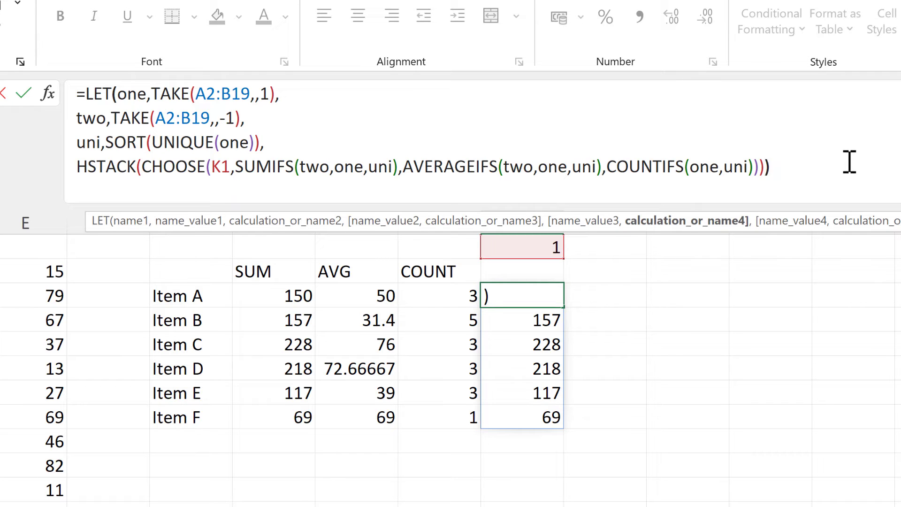
pyautogui.write(')')
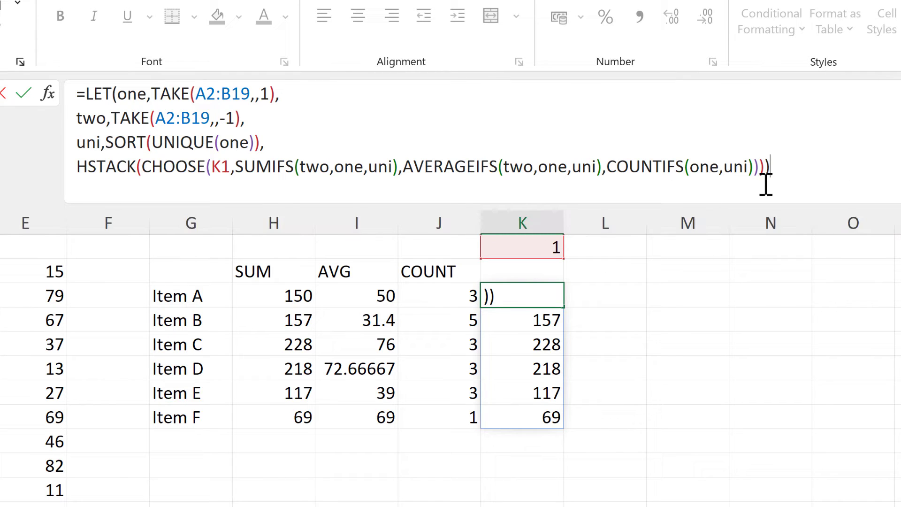
pyautogui.click(143, 166)
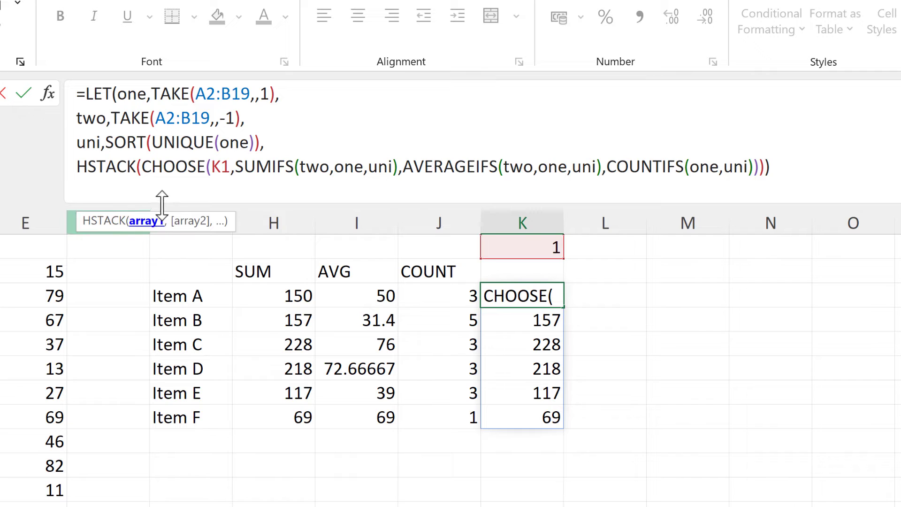
pyautogui.write('uni')
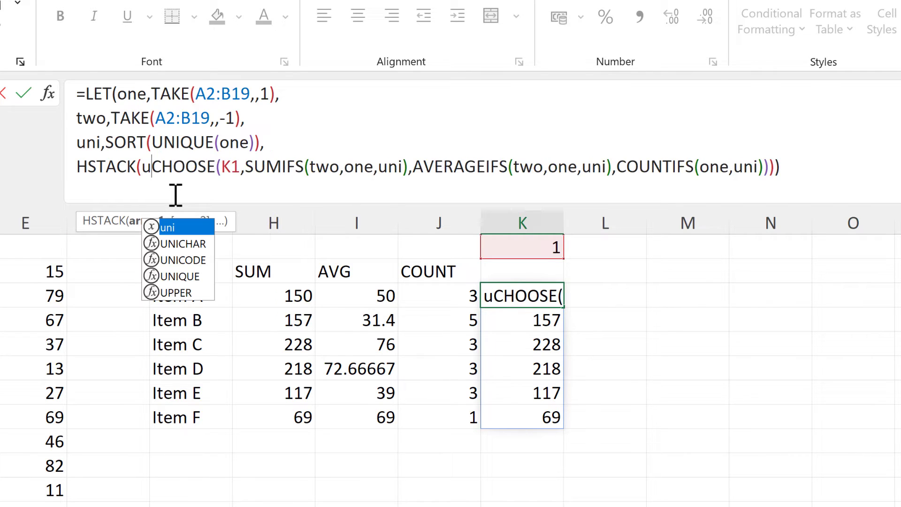
pyautogui.write(',')
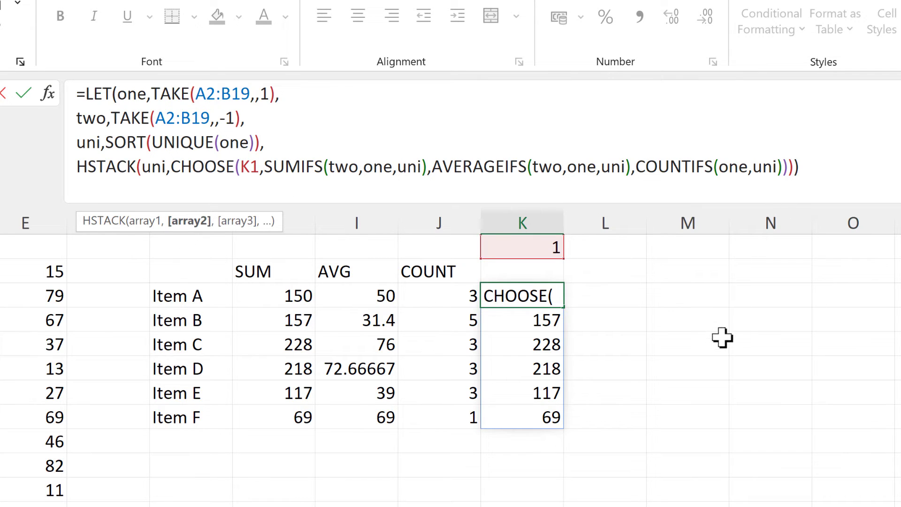
pyautogui.press('Return')
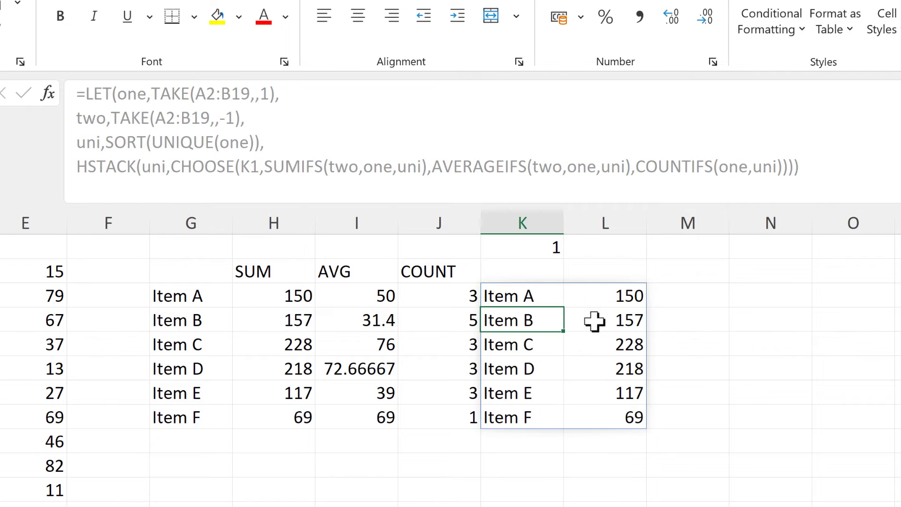
pyautogui.click(535, 297)
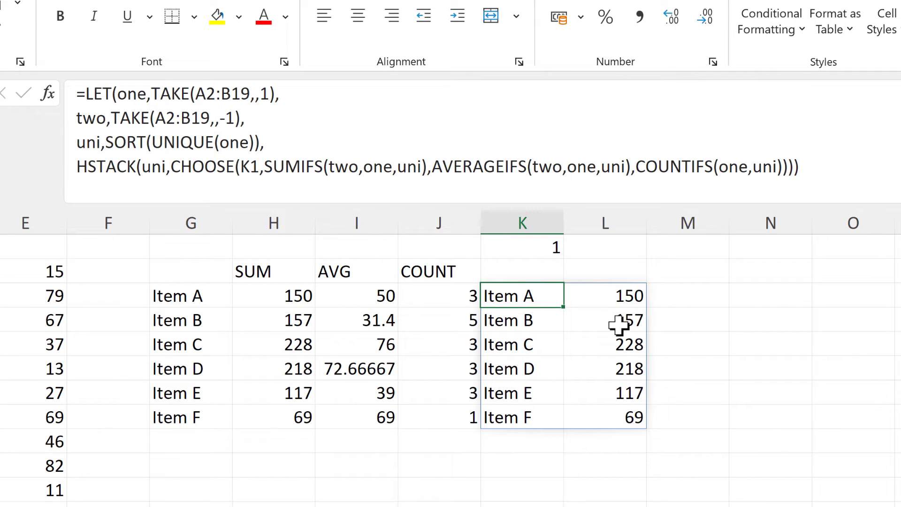
# Wrap the LET formula in LAMBDA with parameters array and sum1avg2count3.
pyautogui.press('F2')
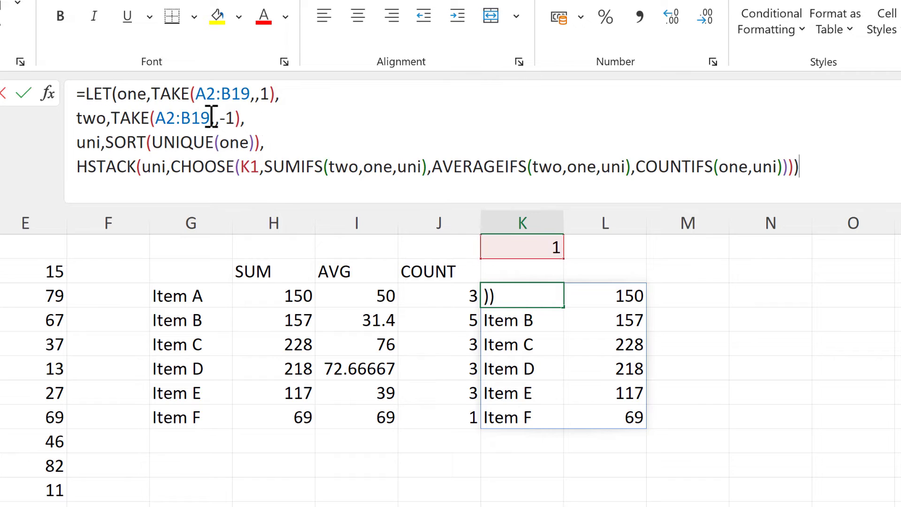
pyautogui.hotkey('ctrl', 'Home')
pyautogui.write('LAMBDA(')
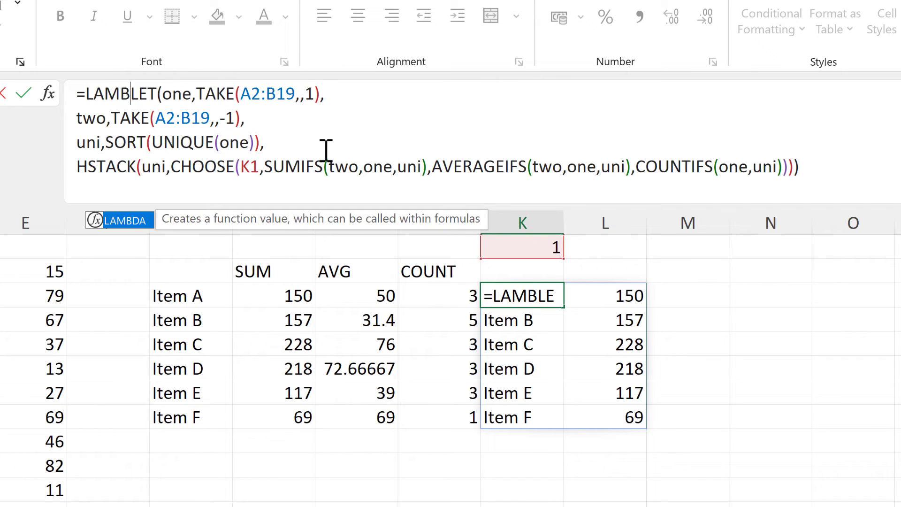
pyautogui.click(854, 176)
pyautogui.write(')')
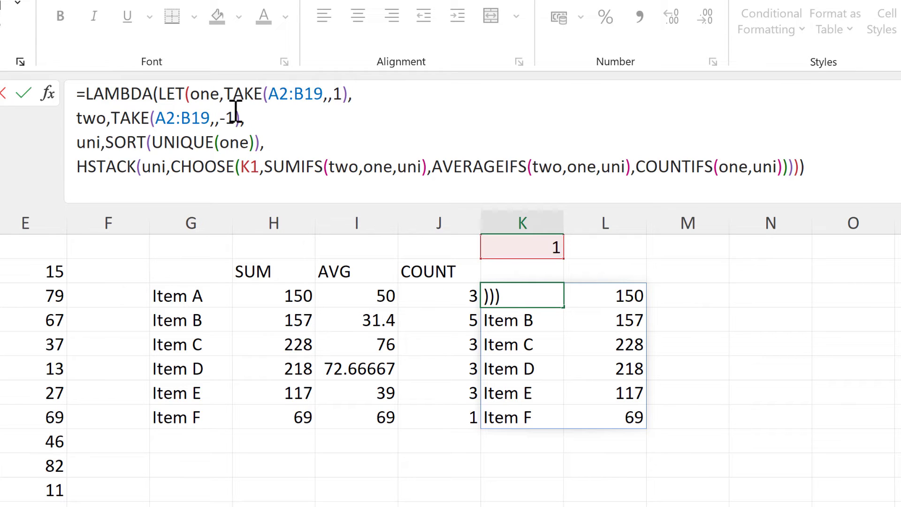
pyautogui.click(158, 93)
pyautogui.hotkey('alt', 'Return')
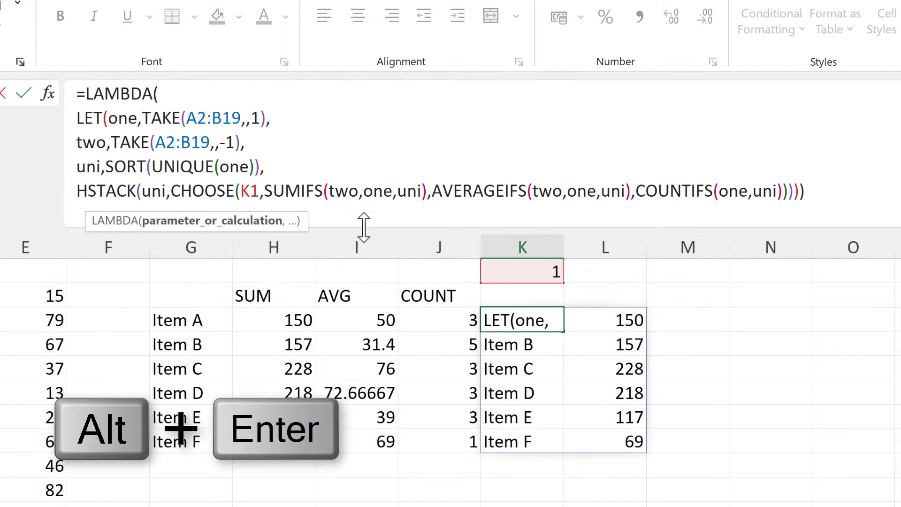
pyautogui.click(213, 89)
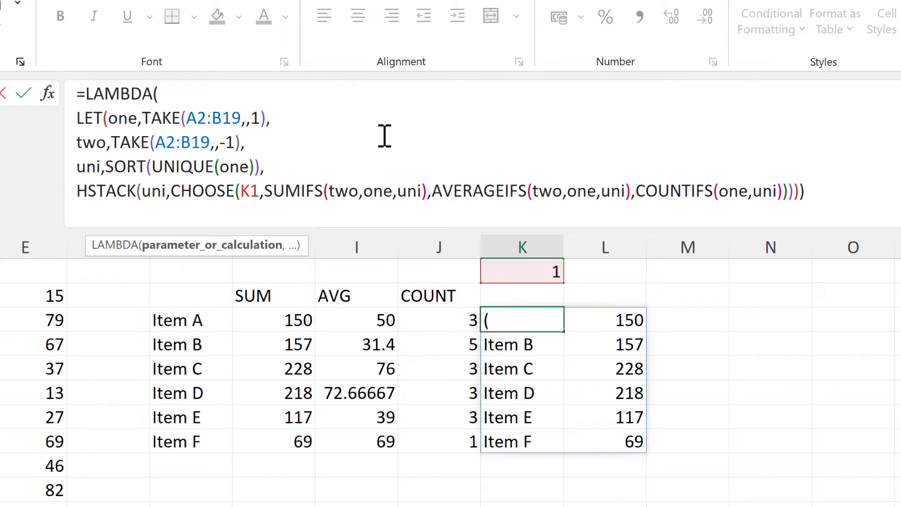
pyautogui.write('arra')
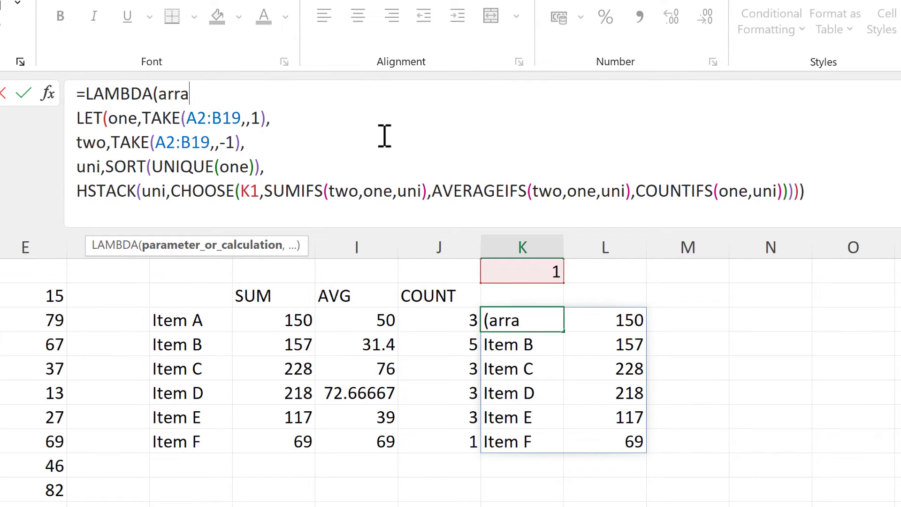
pyautogui.write('y,')
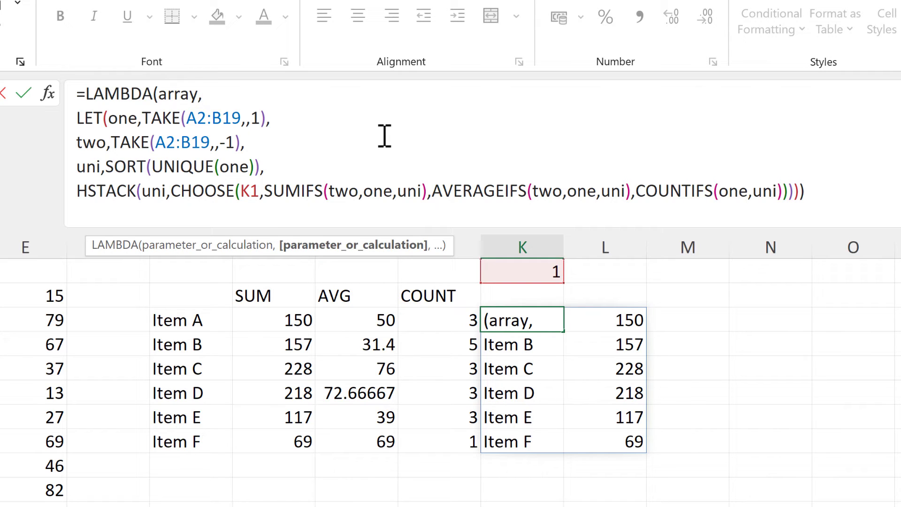
pyautogui.write('sum')
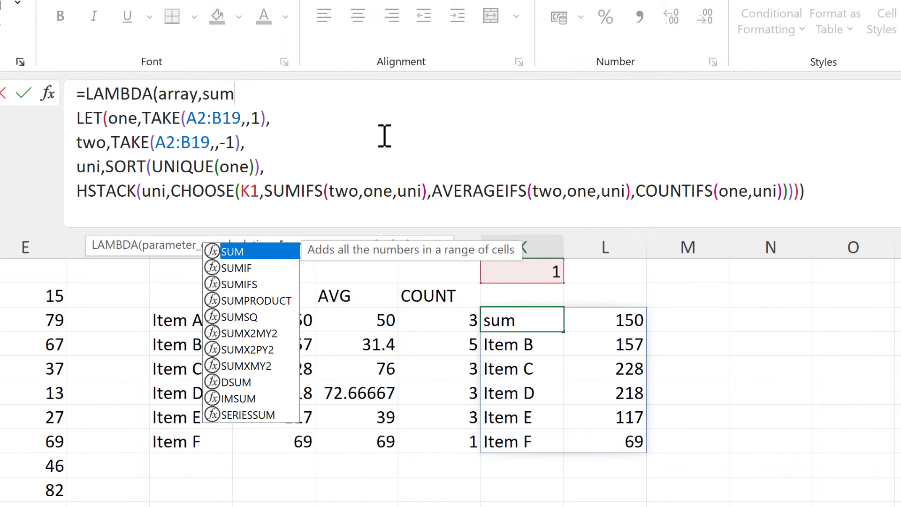
pyautogui.write('1avg2')
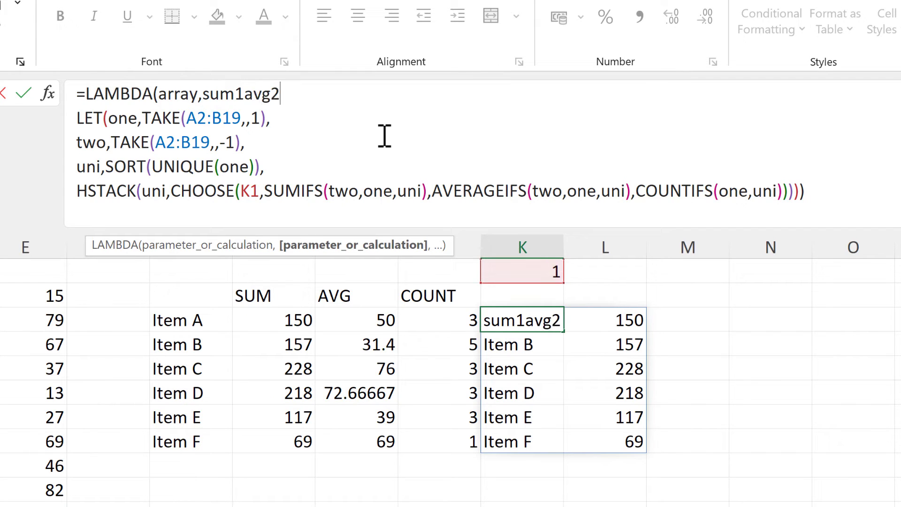
pyautogui.write('count3,')
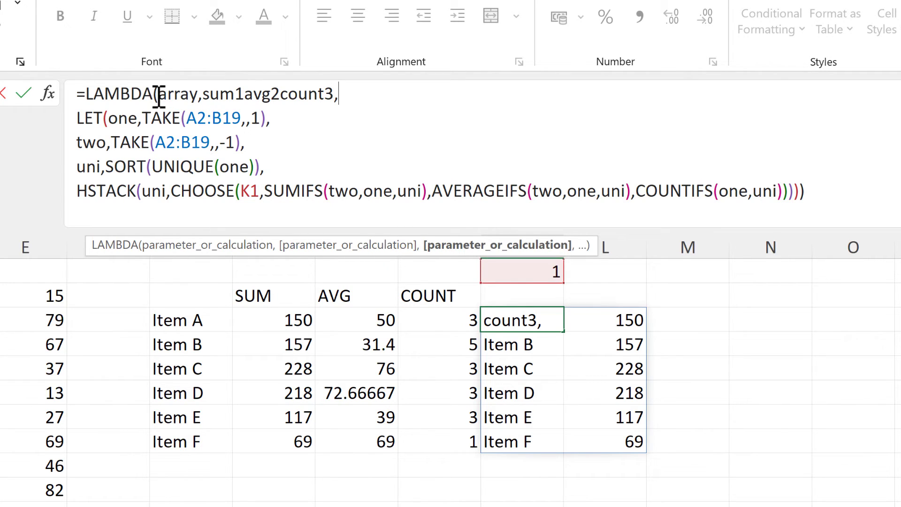
# Replace both A2:B19 references with array and the K1 reference with sum1avg2count3.
pyautogui.moveTo(153, 93); pyautogui.dragTo(197, 95)
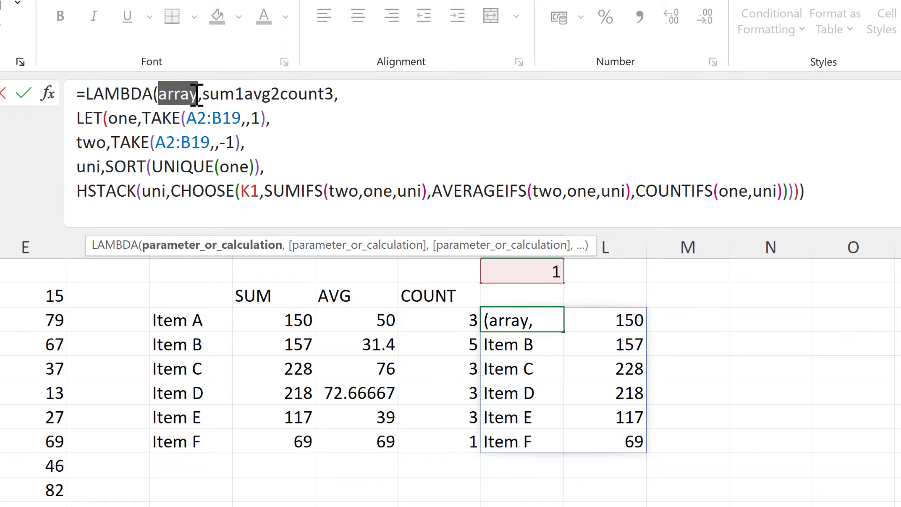
pyautogui.hotkey('ctrl', 'c')
pyautogui.click(148, 94)
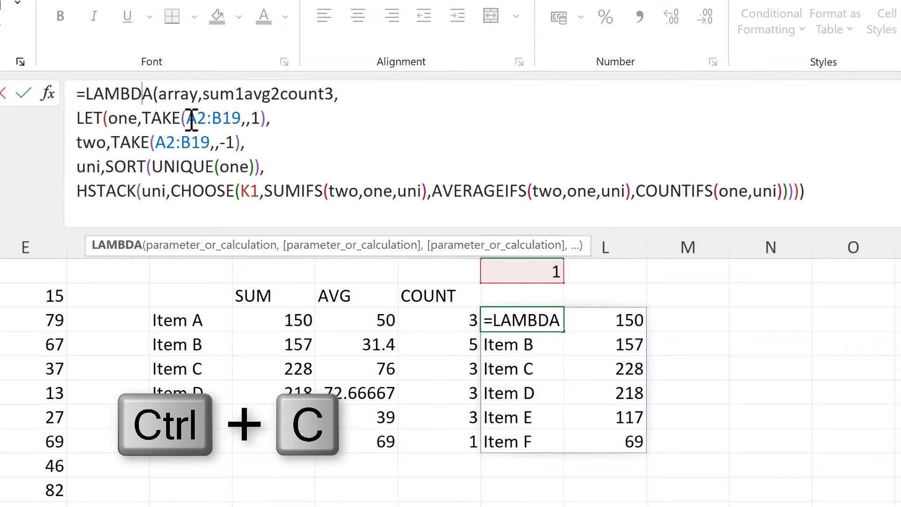
pyautogui.moveTo(190, 118); pyautogui.dragTo(241, 115)
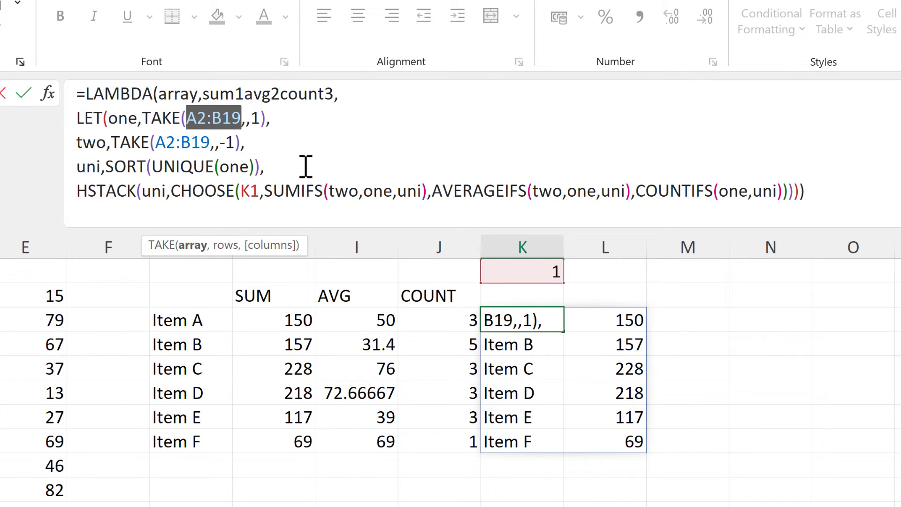
pyautogui.hotkey('ctrl', 'v')
pyautogui.moveTo(156, 140); pyautogui.dragTo(210, 141)
pyautogui.hotkey('ctrl', 'v')
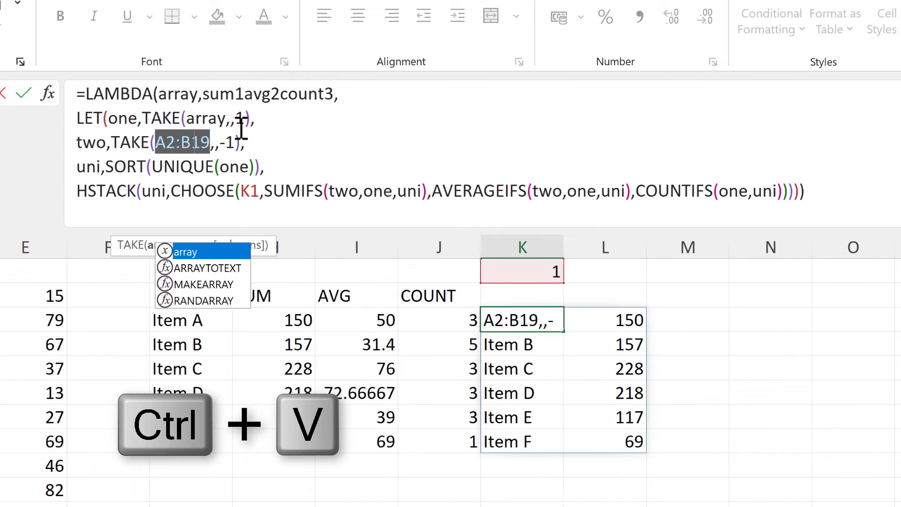
pyautogui.click(262, 119)
pyautogui.moveTo(205, 94); pyautogui.dragTo(337, 93)
pyautogui.hotkey('ctrl', 'c')
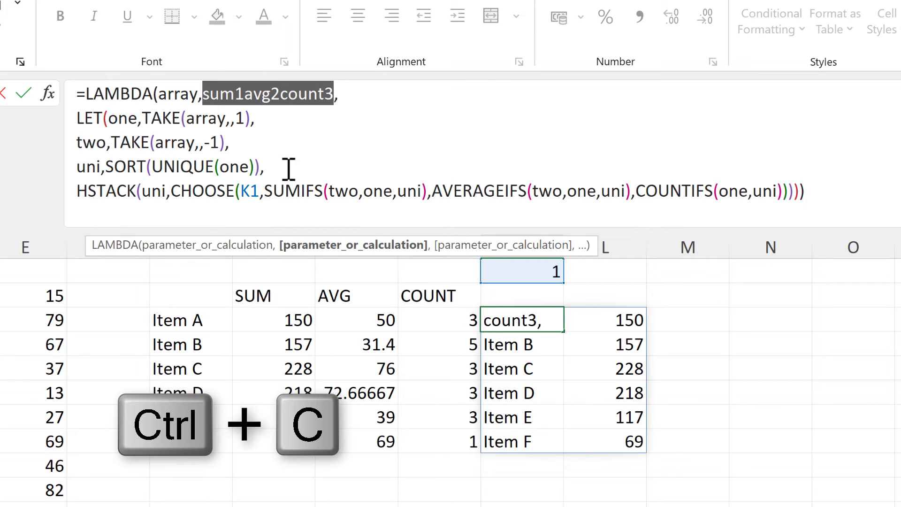
pyautogui.doubleClick(250, 191)
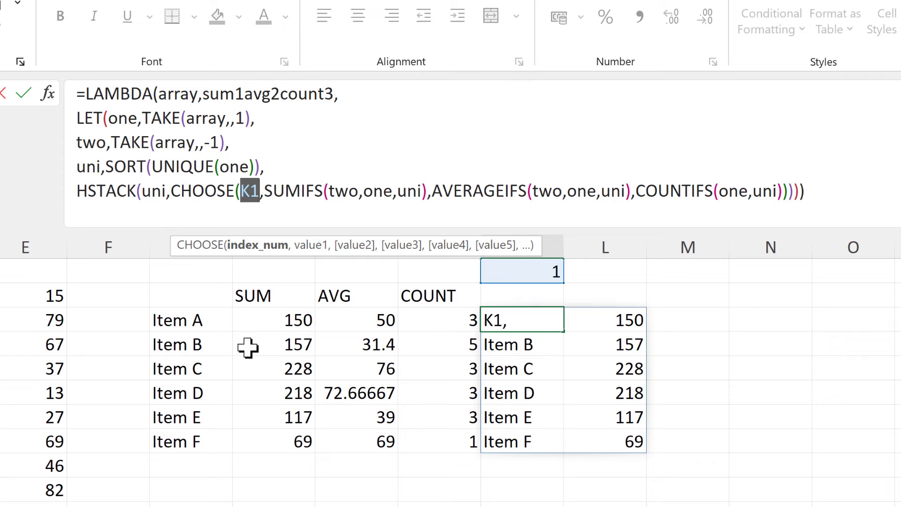
pyautogui.hotkey('ctrl', 'v')
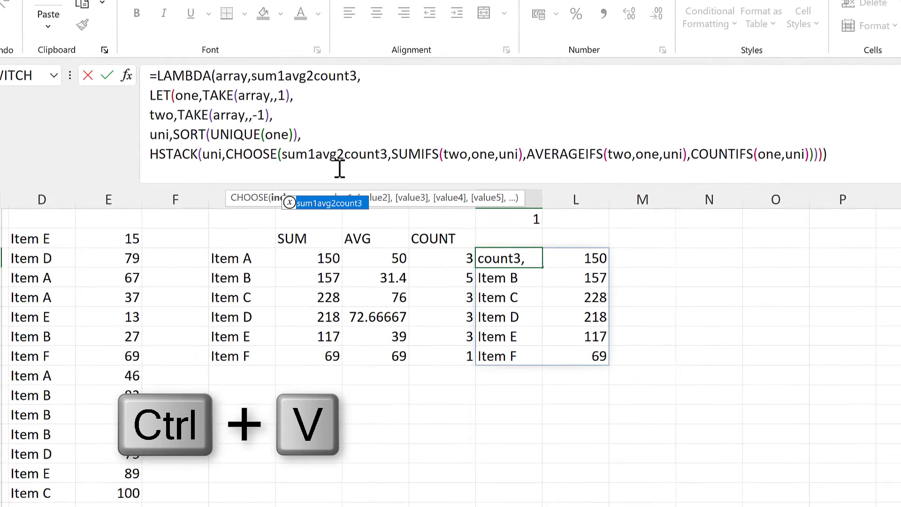
pyautogui.click(856, 146)
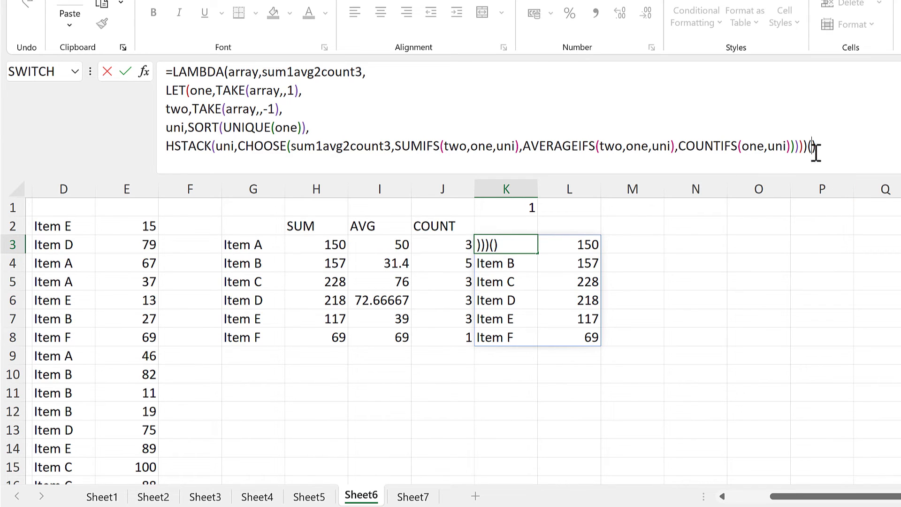
# Call the LAMBDA inline with (A2:B19,1) and enter it to spill Items A–F with sums.
pyautogui.moveTo(807, 497); pyautogui.dragTo(723, 500)
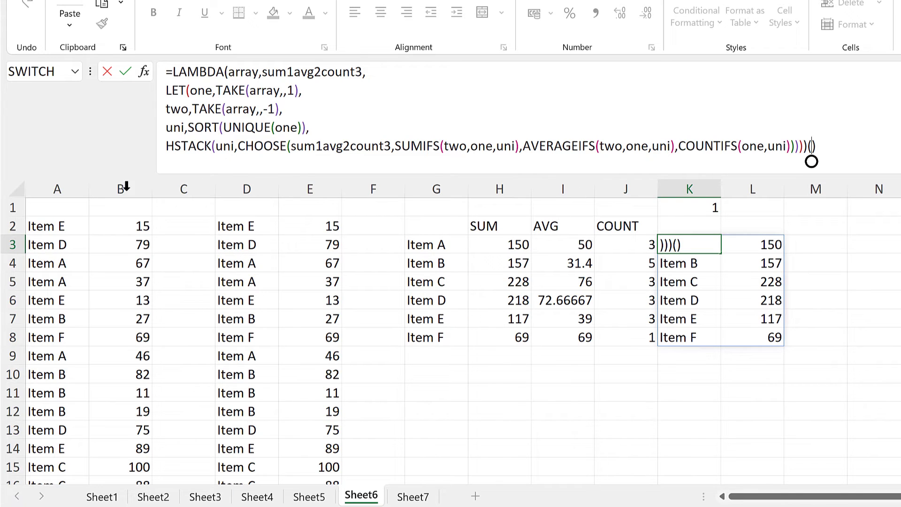
pyautogui.moveTo(80, 226); pyautogui.dragTo(104, 225)
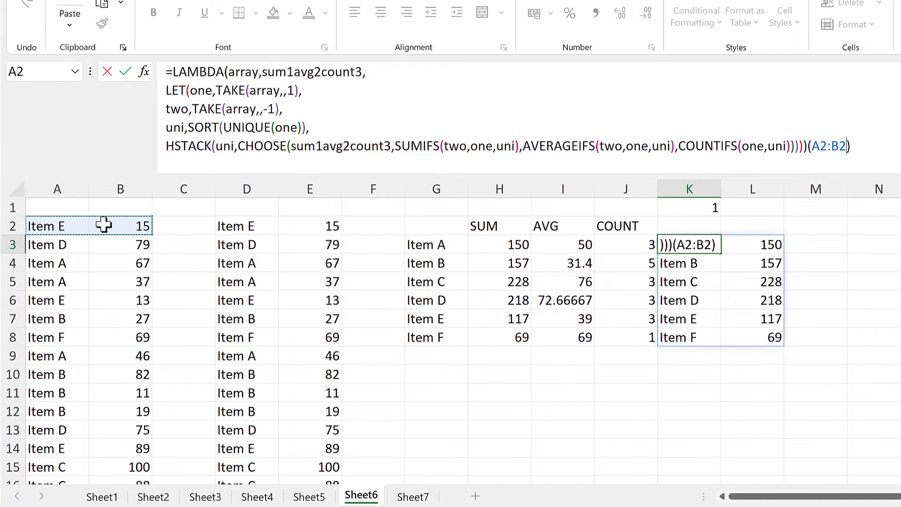
pyautogui.hotkey('ctrl', 'shift', 'Down')
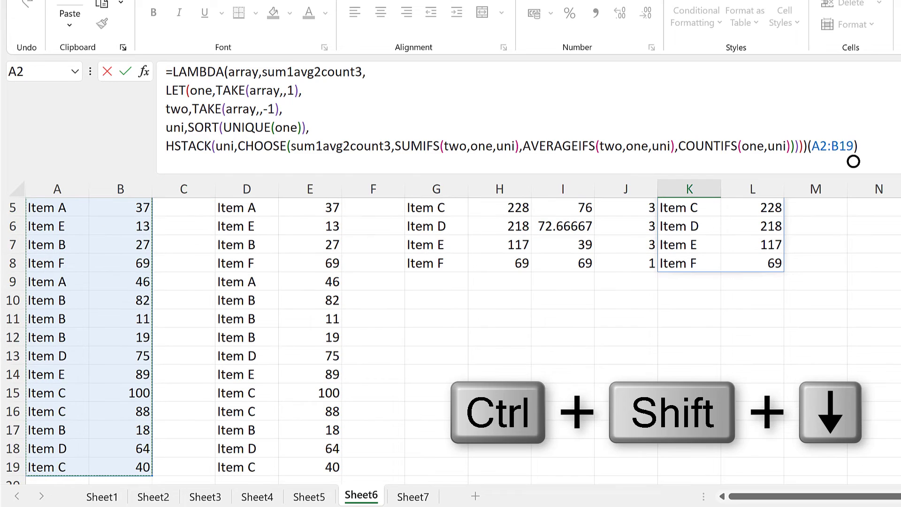
pyautogui.scroll(2, 854, 162)
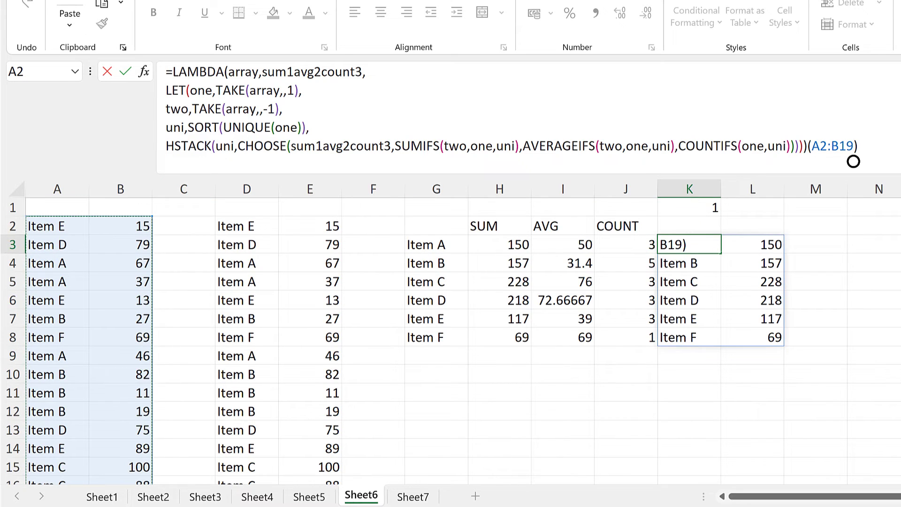
pyautogui.write(',')
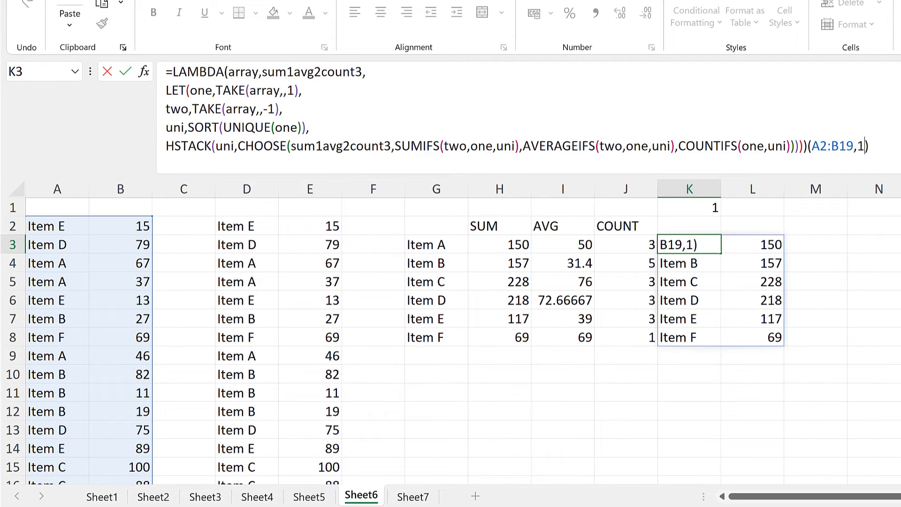
pyautogui.write('1)')
pyautogui.press('Return')
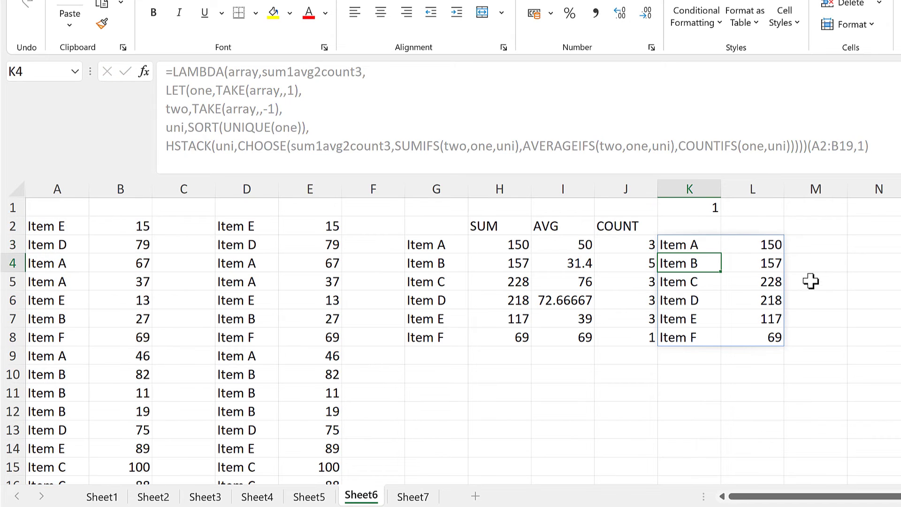
# Copy the LAMBDA definition text from K3's formula without changing it.
pyautogui.click(695, 244)
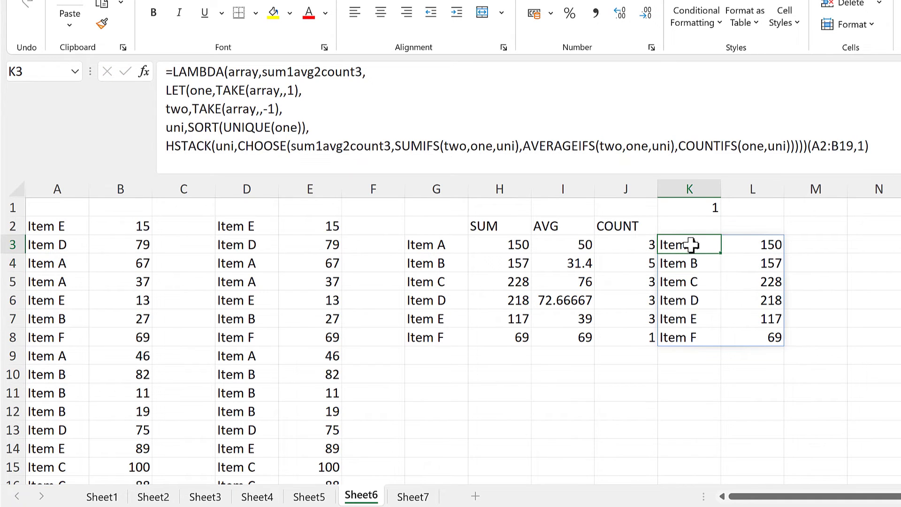
pyautogui.moveTo(162, 71); pyautogui.dragTo(807, 147)
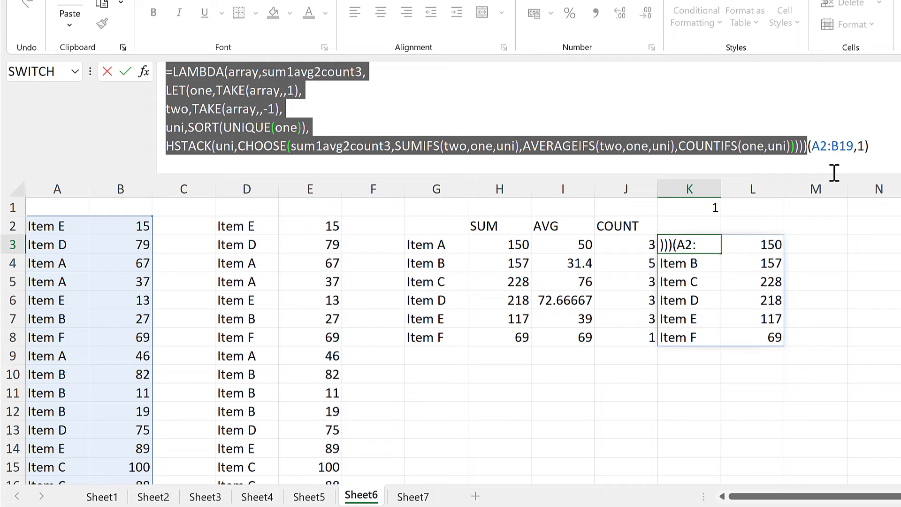
pyautogui.hotkey('ctrl', 'c')
pyautogui.press('Escape')
# Create the name summary referring to the copied LAMBDA, commented '1 = SUM, 2 = AVG, 3 = COUNT'.
pyautogui.click(436, 374)
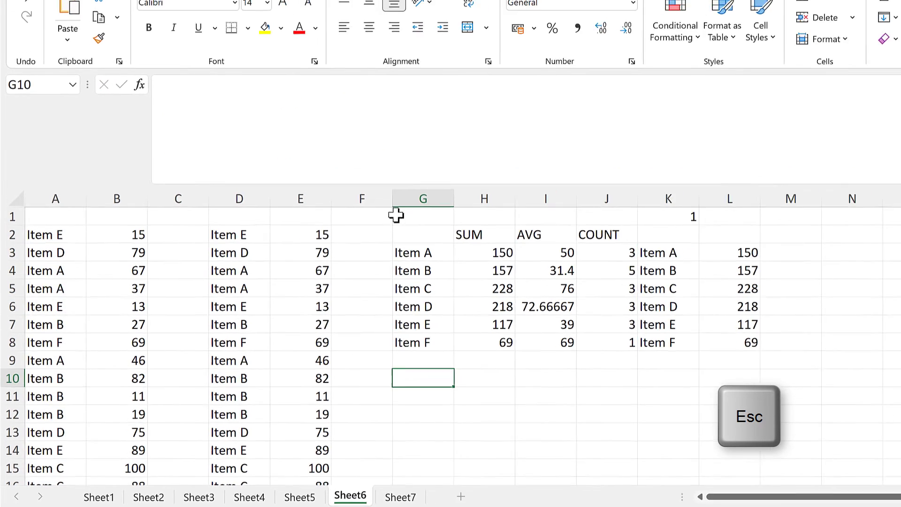
pyautogui.moveTo(387, 182); pyautogui.dragTo(380, 83)
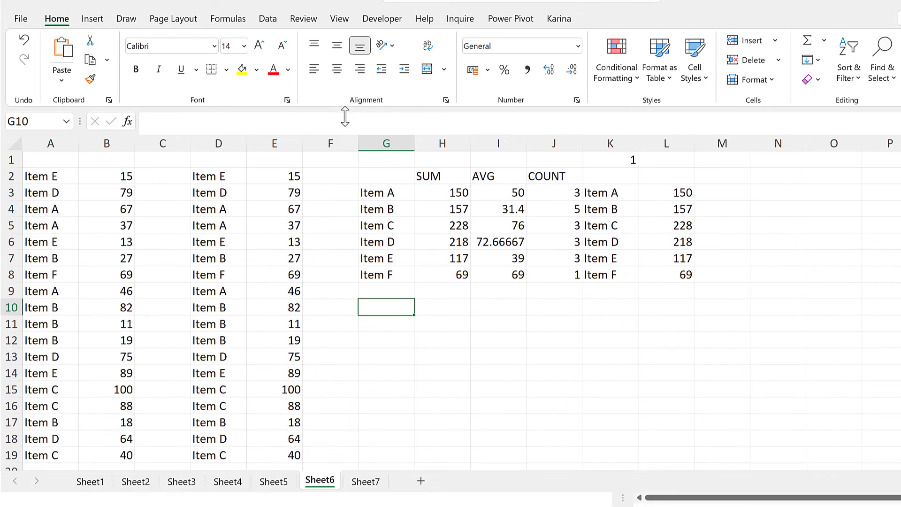
pyautogui.click(227, 24)
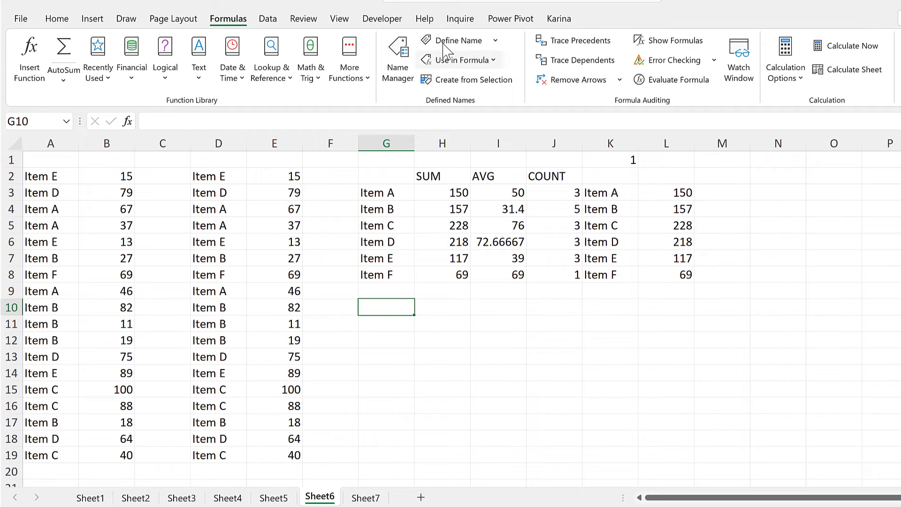
pyautogui.click(458, 44)
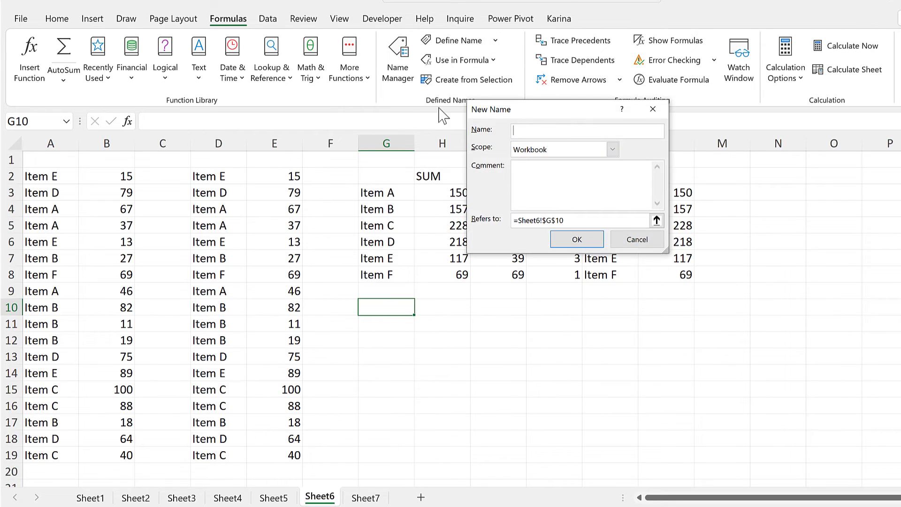
pyautogui.moveTo(548, 115); pyautogui.dragTo(346, 117)
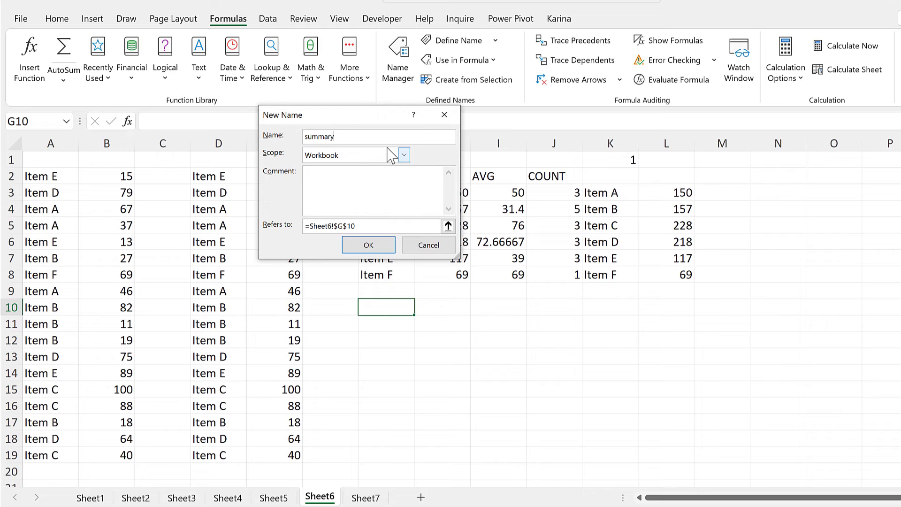
pyautogui.moveTo(460, 251); pyautogui.dragTo(800, 246)
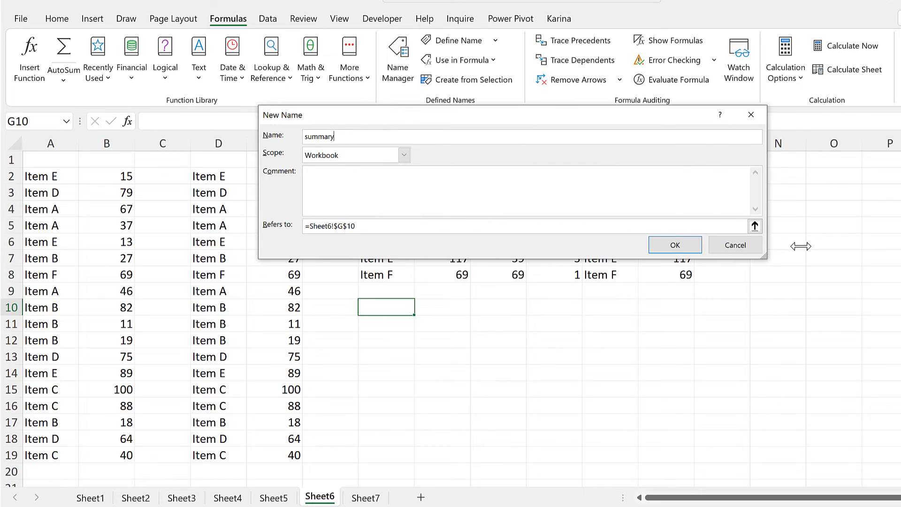
pyautogui.click(305, 227)
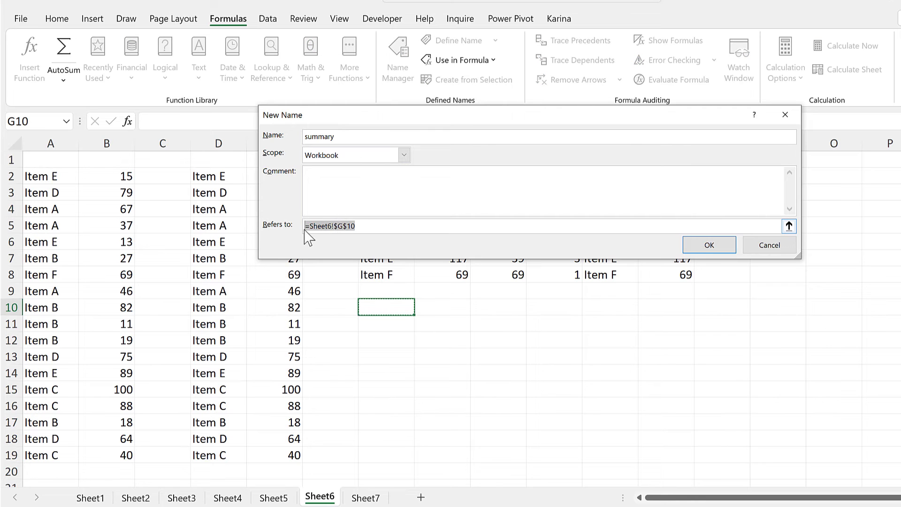
pyautogui.hotkey('ctrl', 'v')
pyautogui.moveTo(440, 226); pyautogui.dragTo(261, 218)
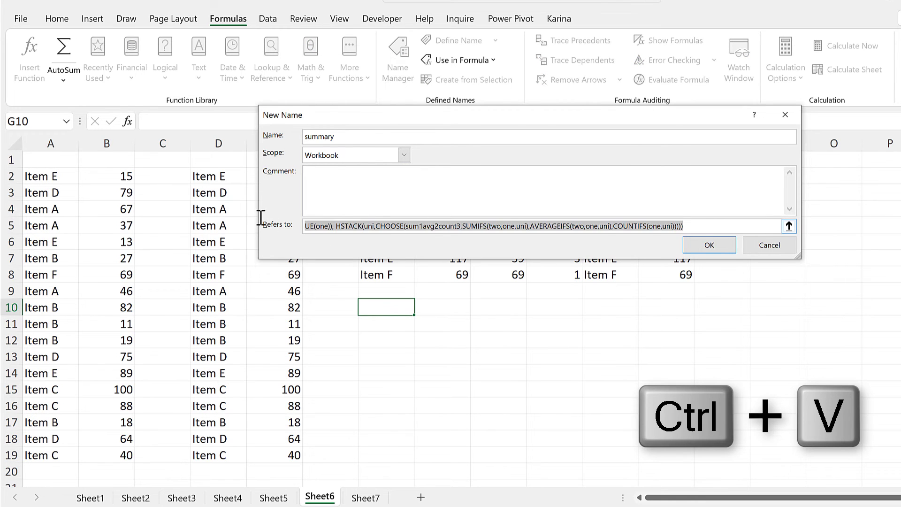
pyautogui.click(374, 226)
pyautogui.click(361, 181)
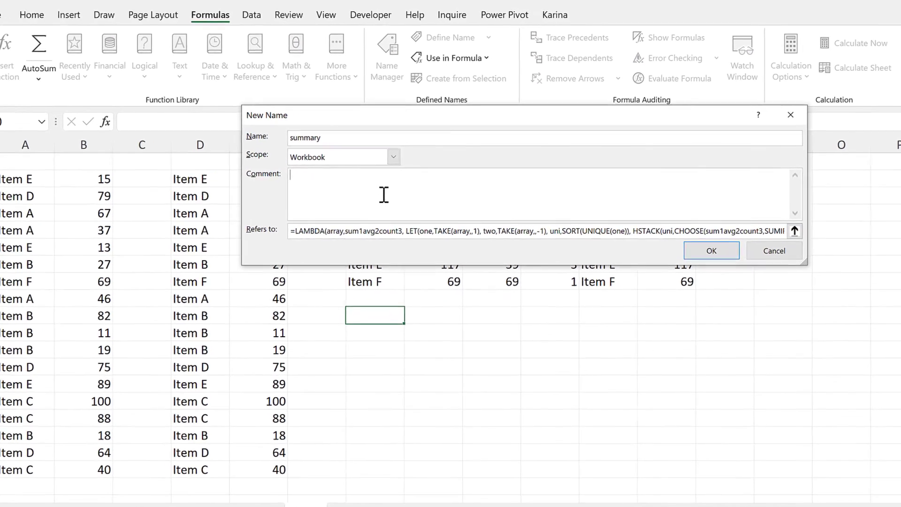
pyautogui.write('1 = SUM, 2 = AVG, 3 = COUNT')
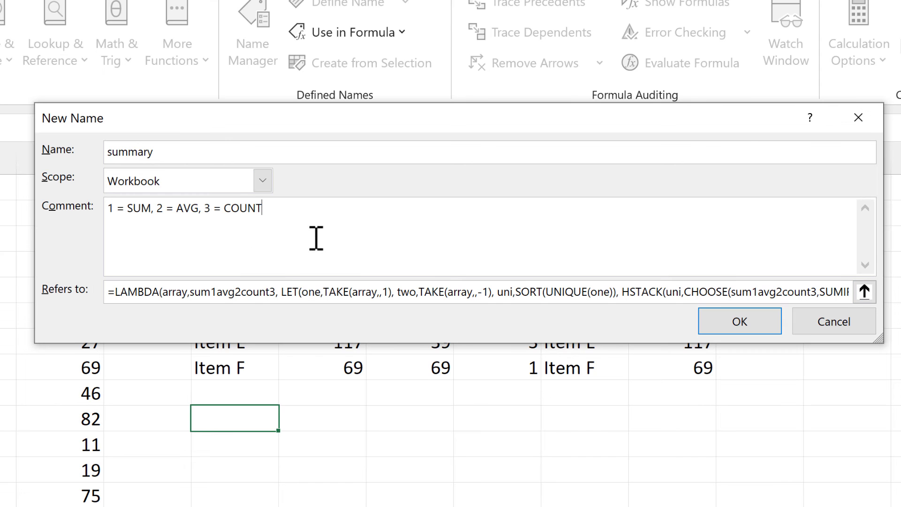
pyautogui.click(715, 326)
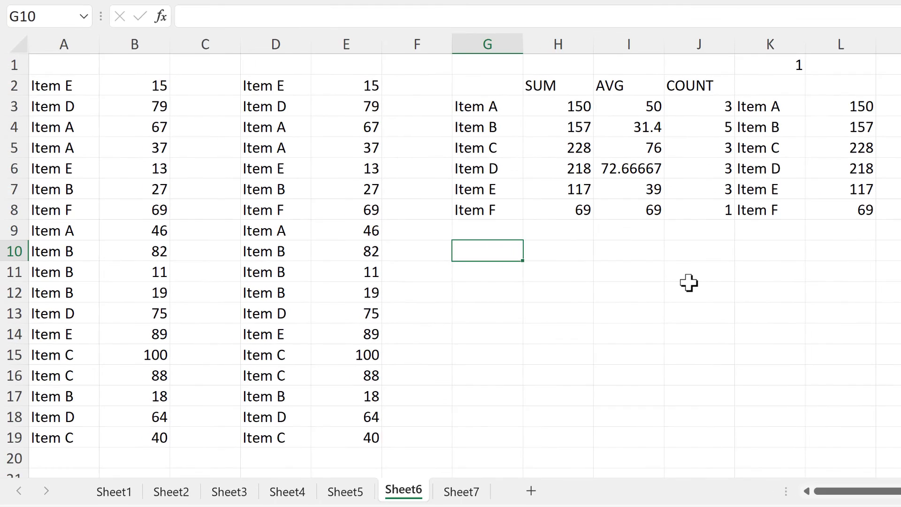
# Enter =summary(A2:B19,3) in G10, spilling Items A–F with counts 3, 5, 3, 3, 3, 1.
pyautogui.write('=summ')
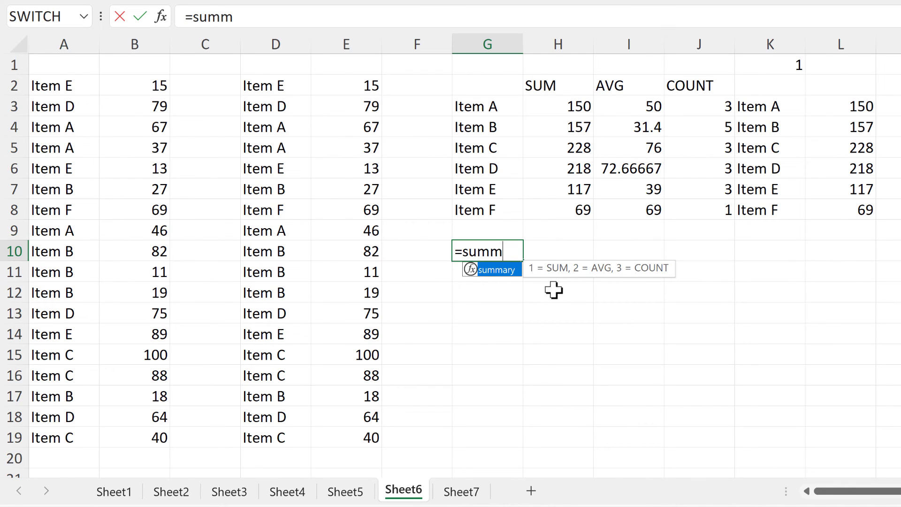
pyautogui.doubleClick(506, 271)
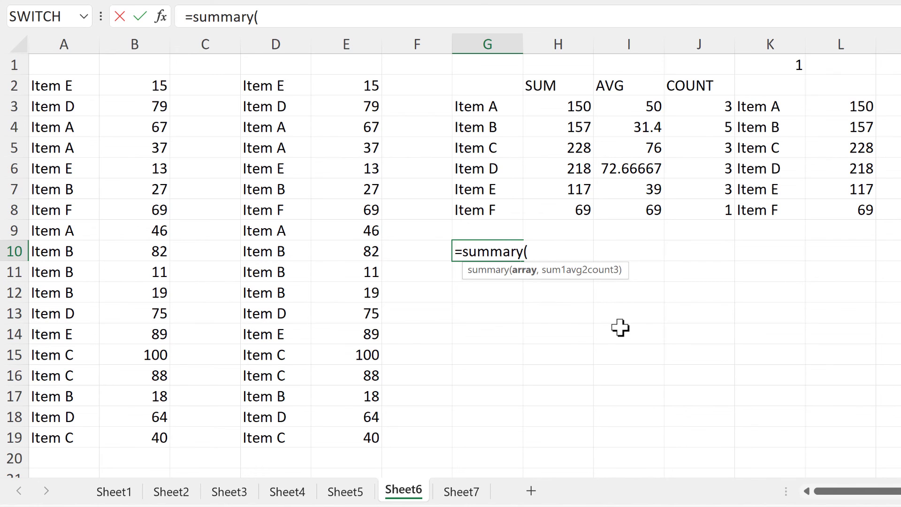
pyautogui.moveTo(84, 90); pyautogui.dragTo(145, 429)
pyautogui.write(',')
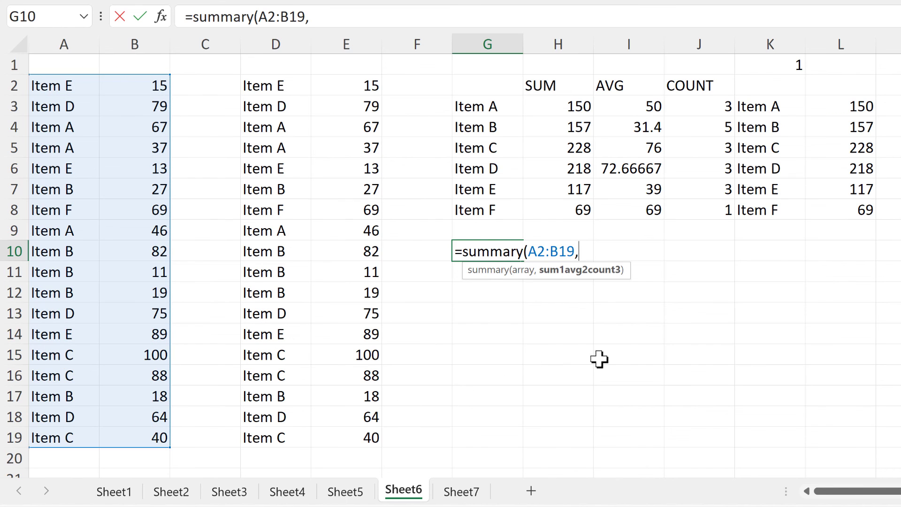
pyautogui.write('3')
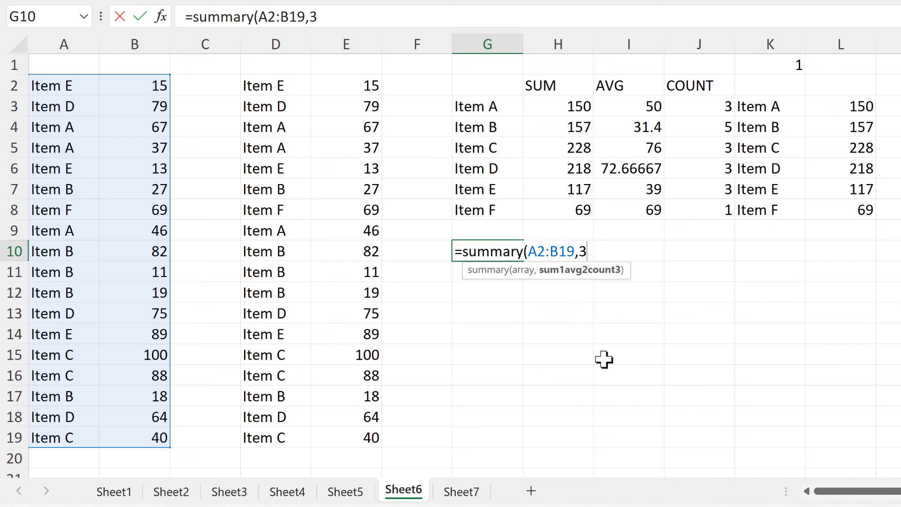
pyautogui.press('Return')
pyautogui.click(673, 273)
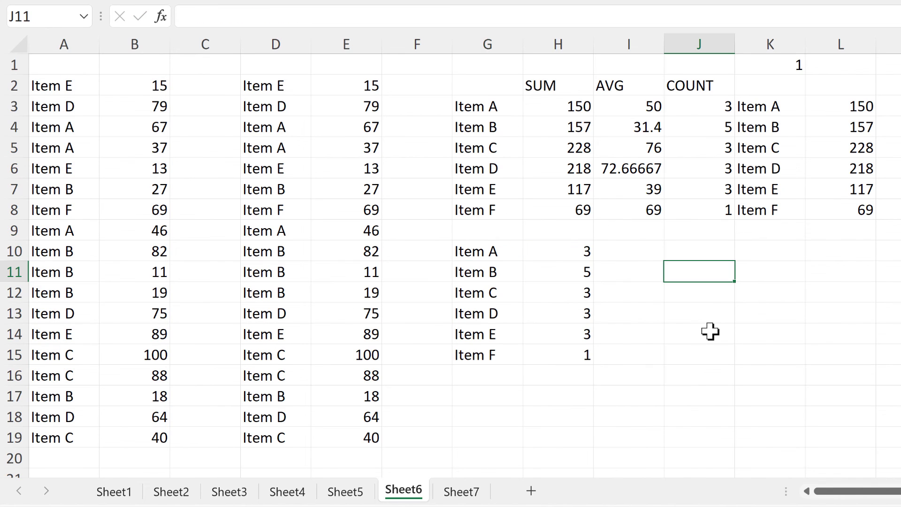
# On Sheet7, enter =summary(A2:B101,1) in D2 to spill name totals, then return to Sheet6.
pyautogui.click(461, 493)
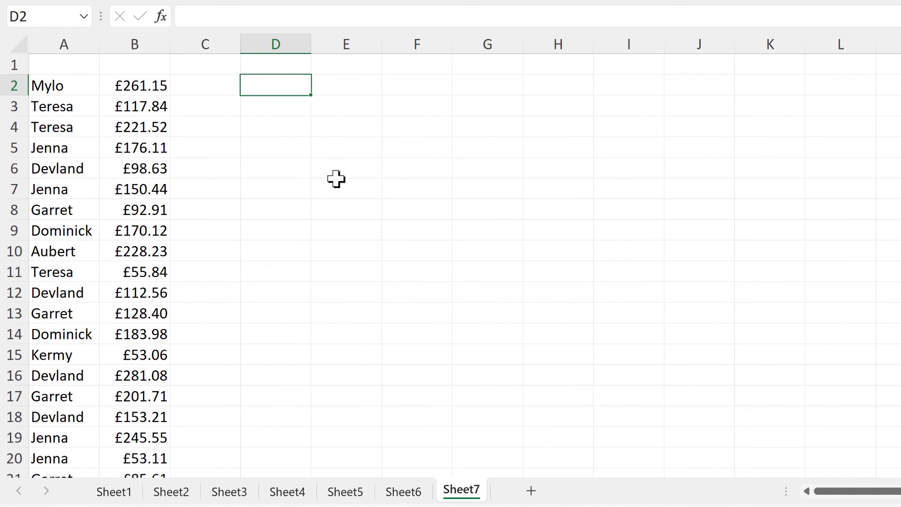
pyautogui.write('=sum')
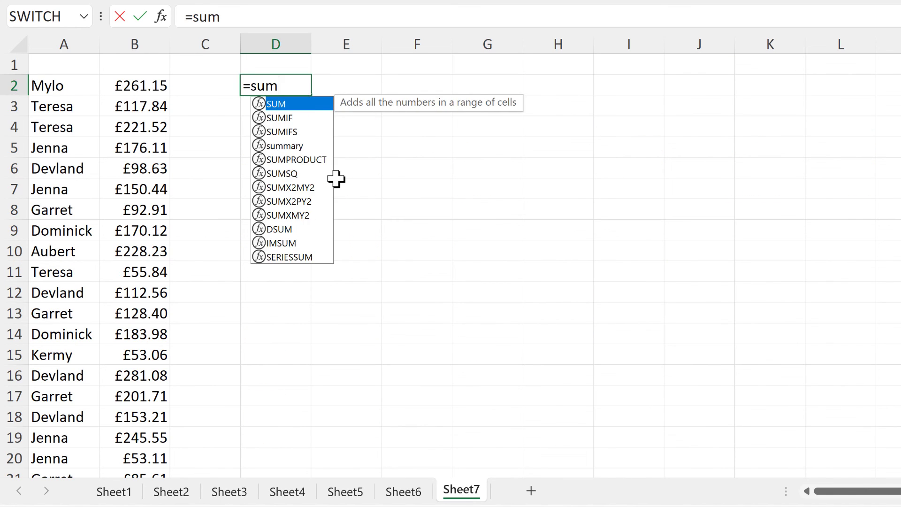
pyautogui.write('mary(')
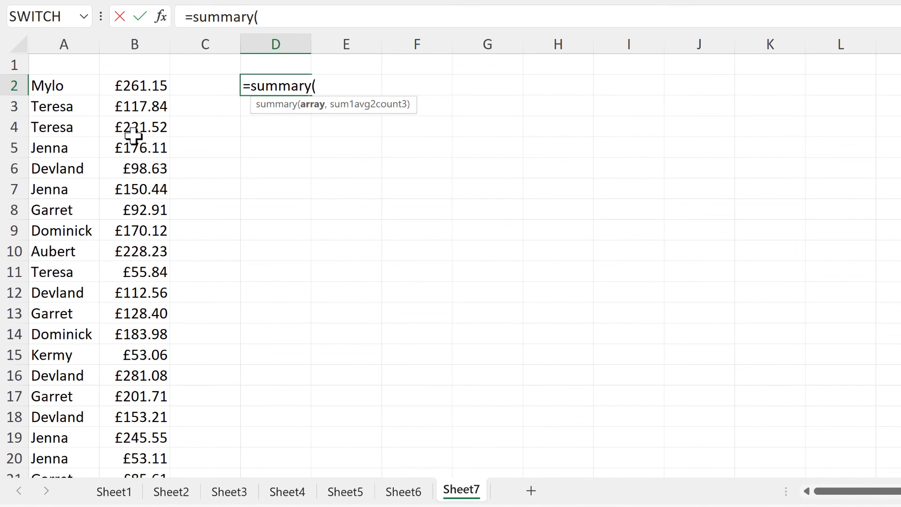
pyautogui.moveTo(67, 86); pyautogui.dragTo(112, 85)
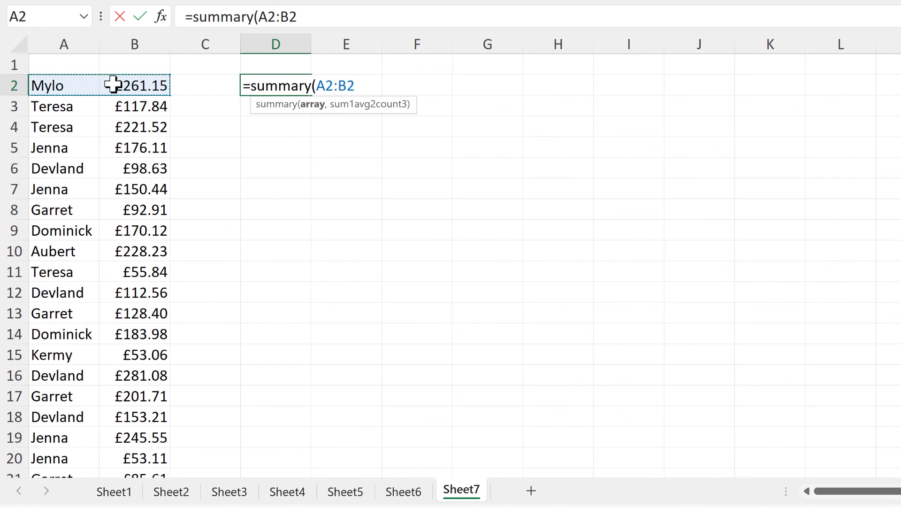
pyautogui.hotkey('ctrl', 'shift', 'Down')
pyautogui.write(',')
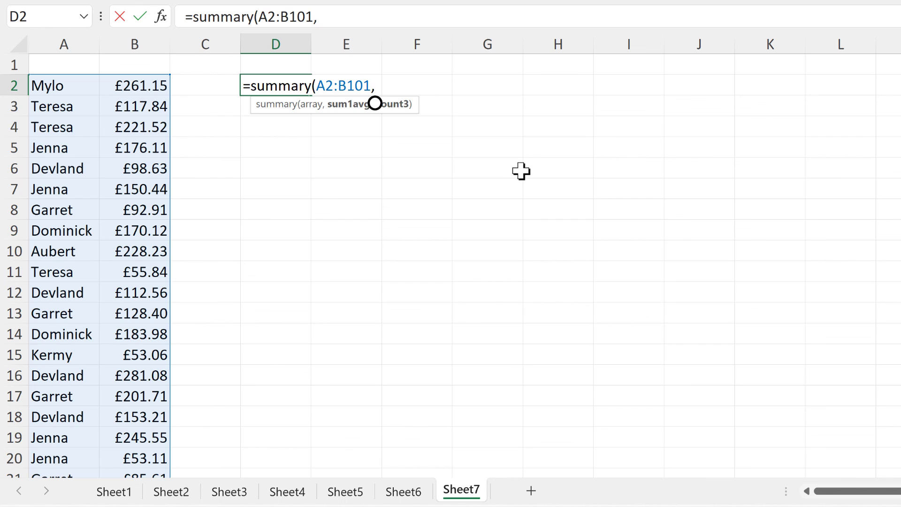
pyautogui.write('1)')
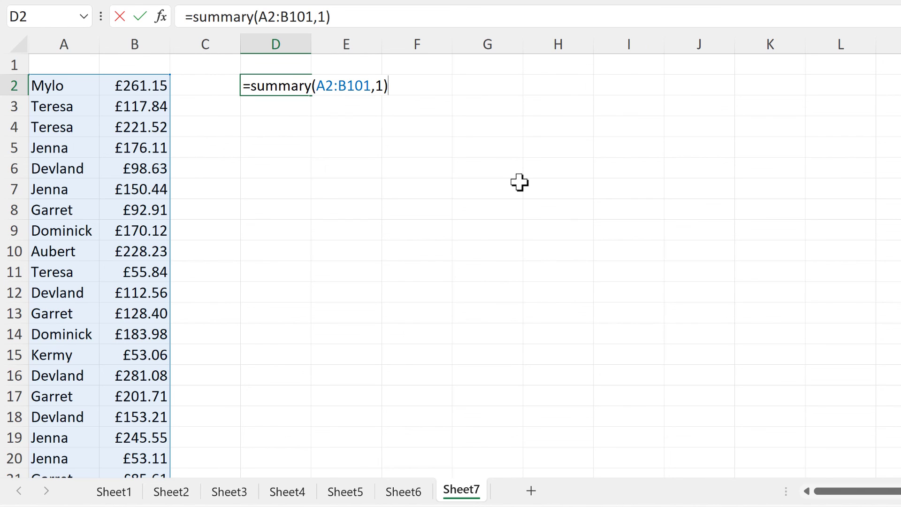
pyautogui.press('Return')
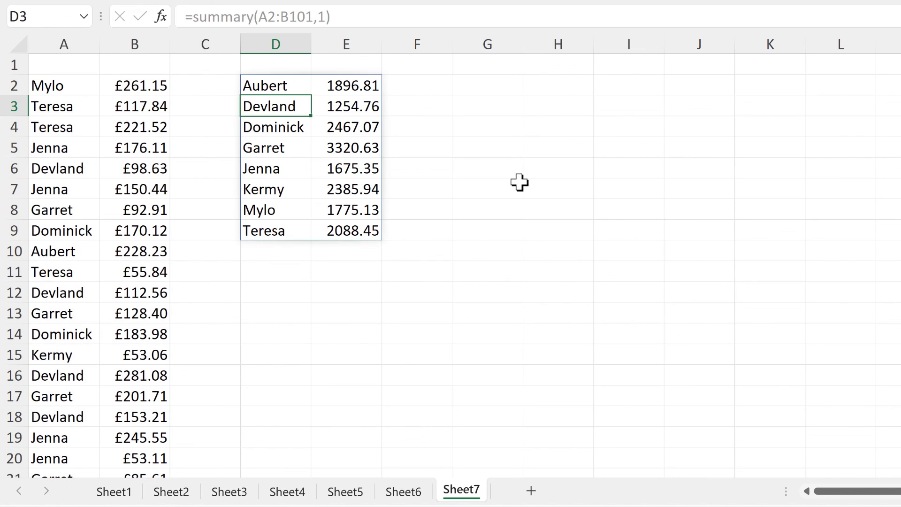
pyautogui.click(519, 183)
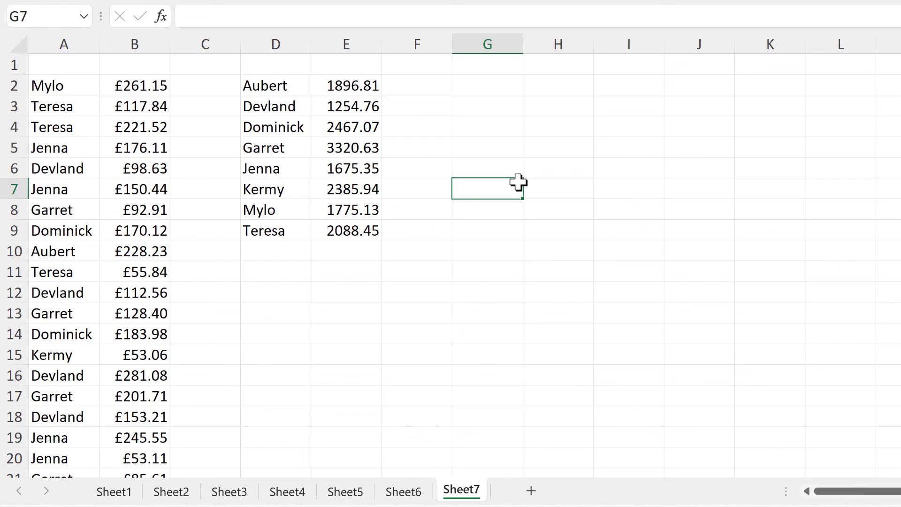
pyautogui.click(406, 491)
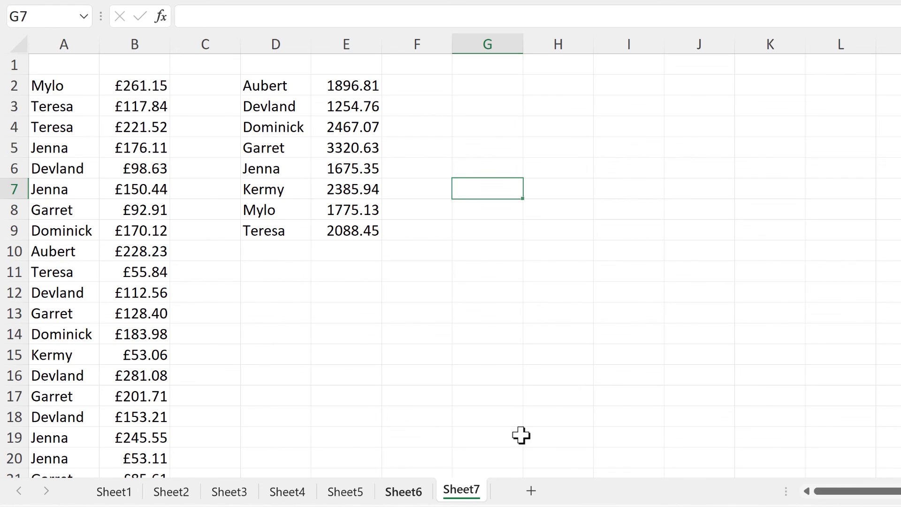
pyautogui.click(803, 294)
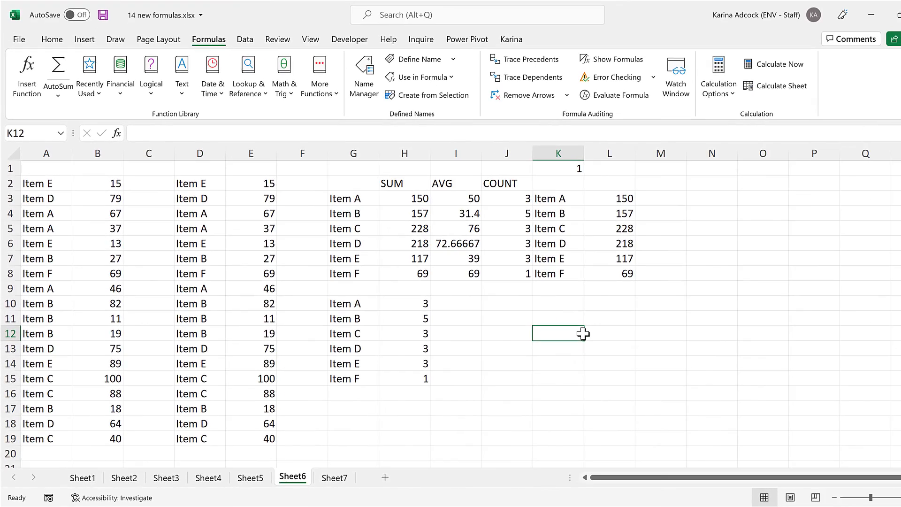